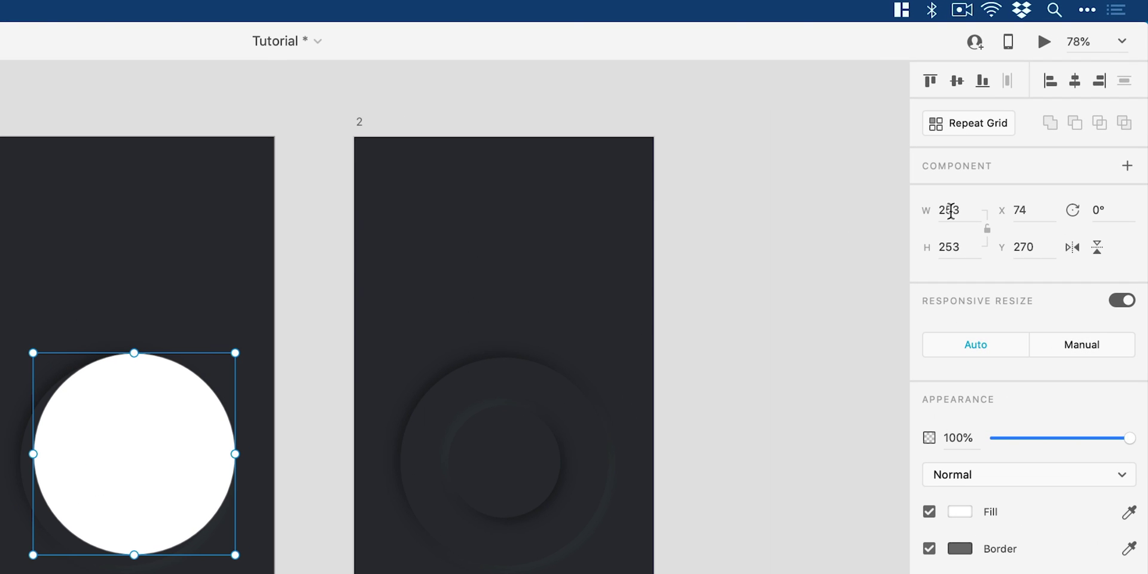
Resize the circle to 220×220 and centre it on the artboard
{"action": "left_click", "coordinate": [952, 210]}
{"action": "type", "text": "220"}
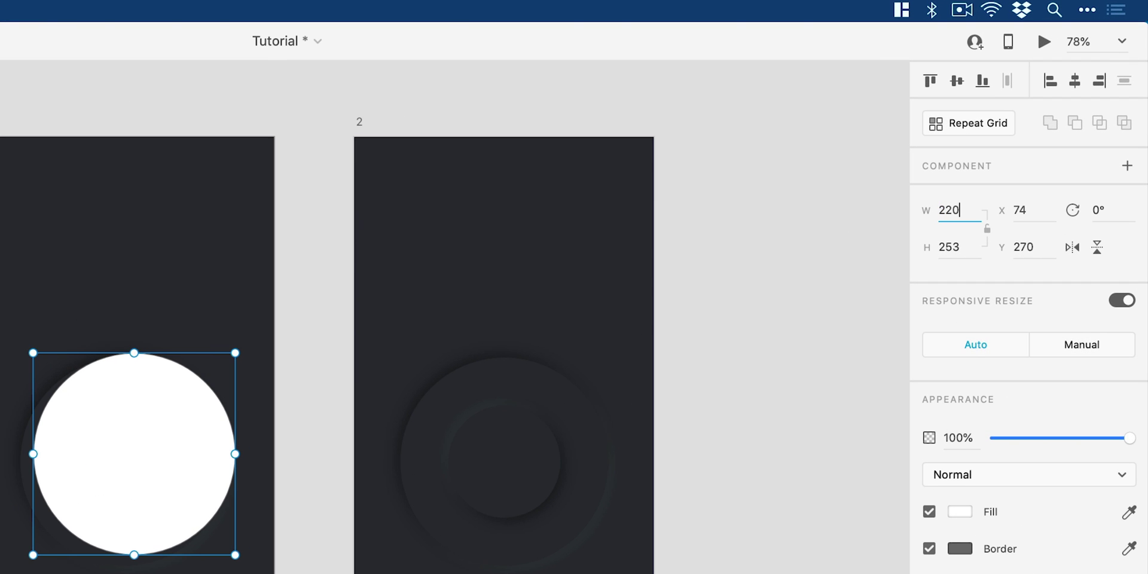
{"action": "key", "text": "Tab"}
{"action": "type", "text": "220"}
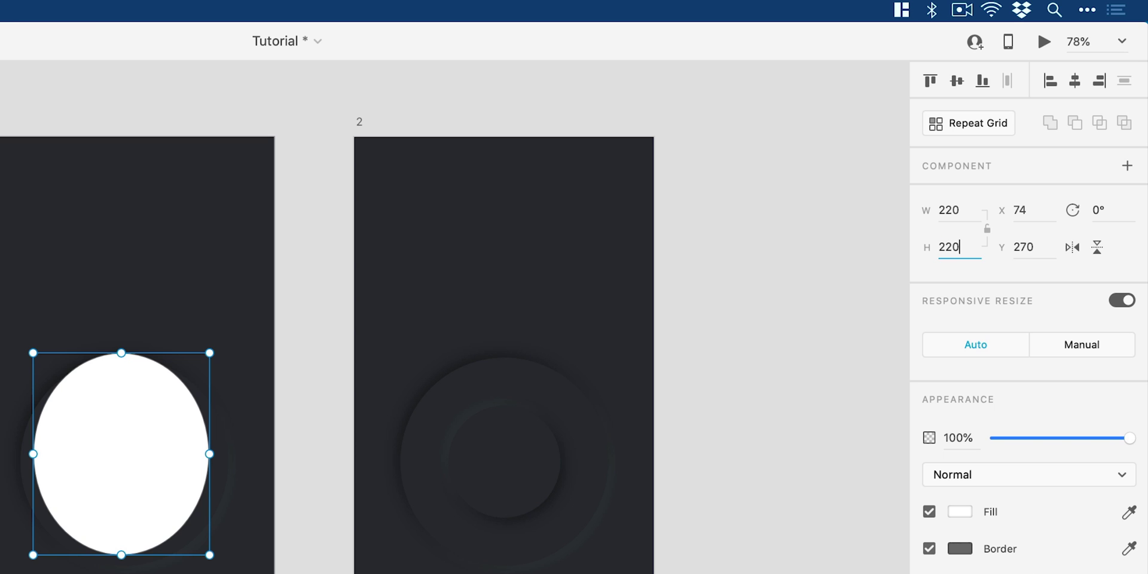
{"action": "key", "text": "Return"}
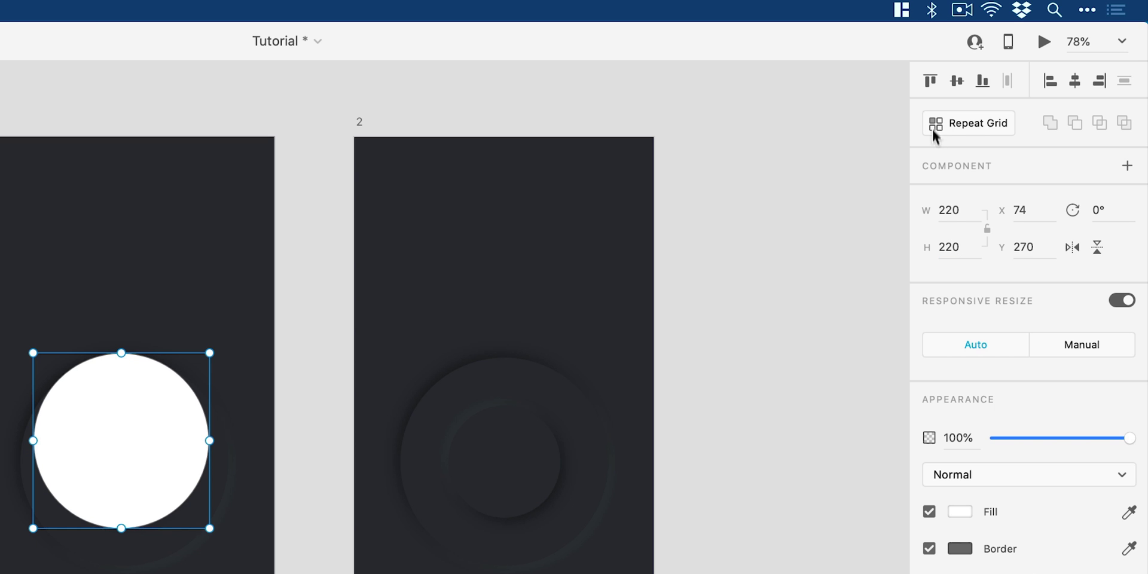
{"action": "left_click", "coordinate": [956, 81]}
{"action": "left_click", "coordinate": [1074, 81]}
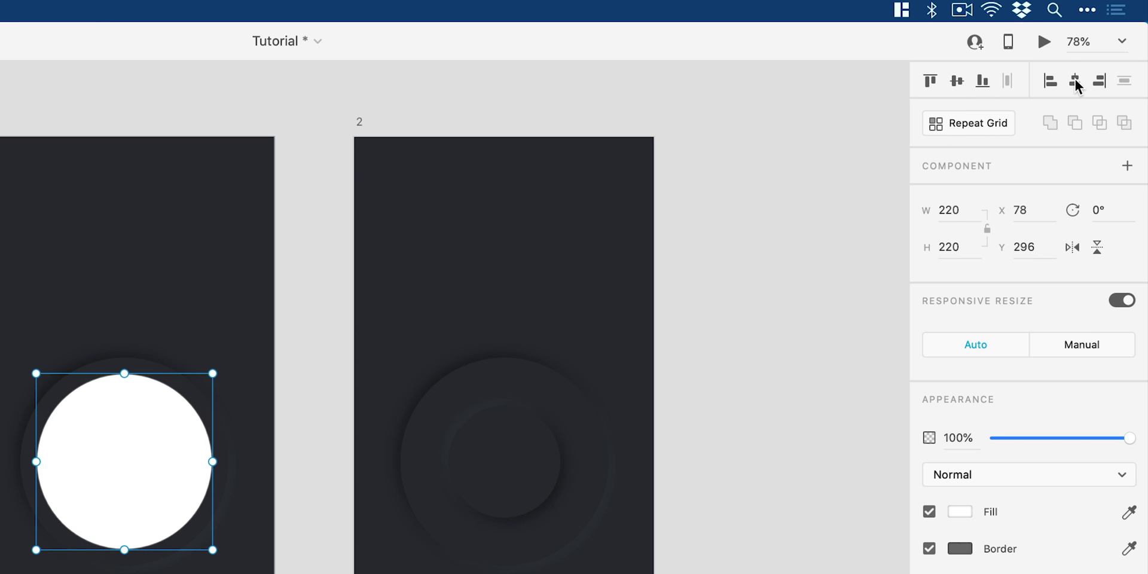
Remove the circle's fill and give it a 20 px #FF5589 pink border
{"action": "key", "text": "z"}
{"action": "left_click", "coordinate": [112, 469]}
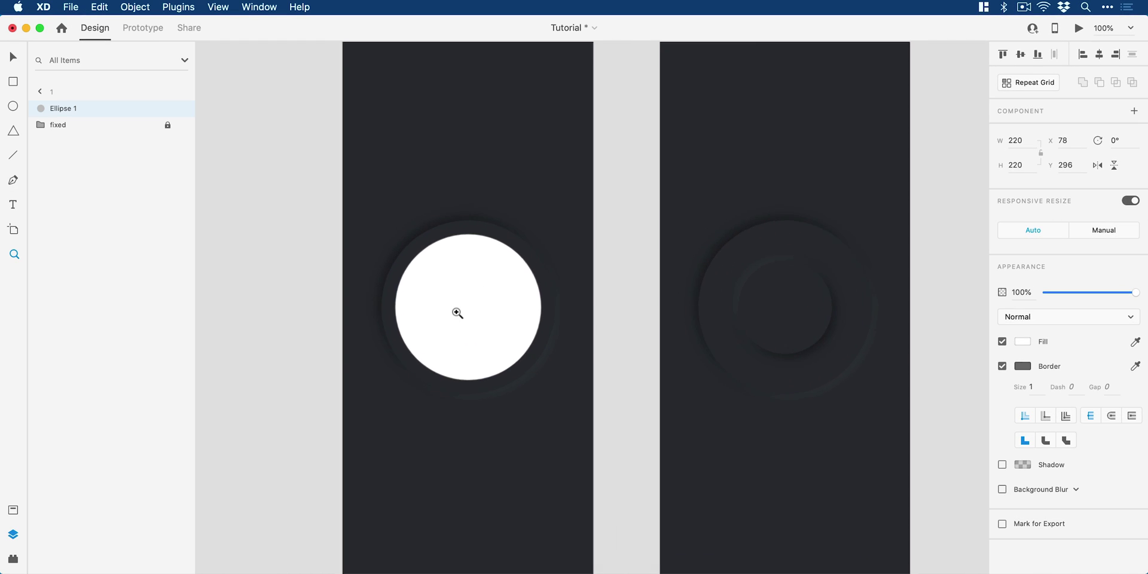
{"action": "left_click", "coordinate": [457, 312]}
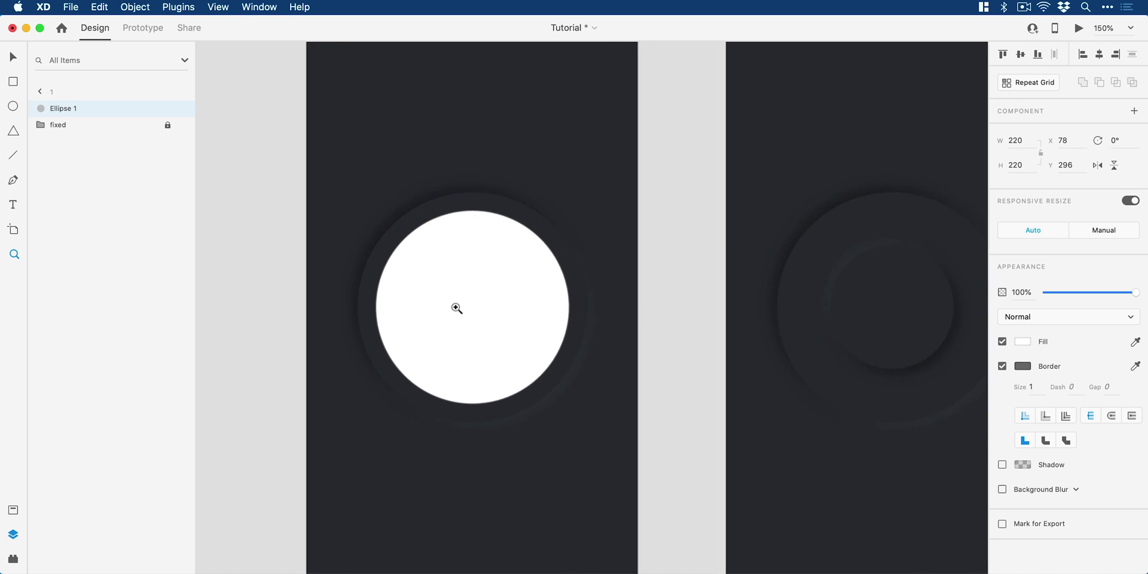
{"action": "key", "text": "v"}
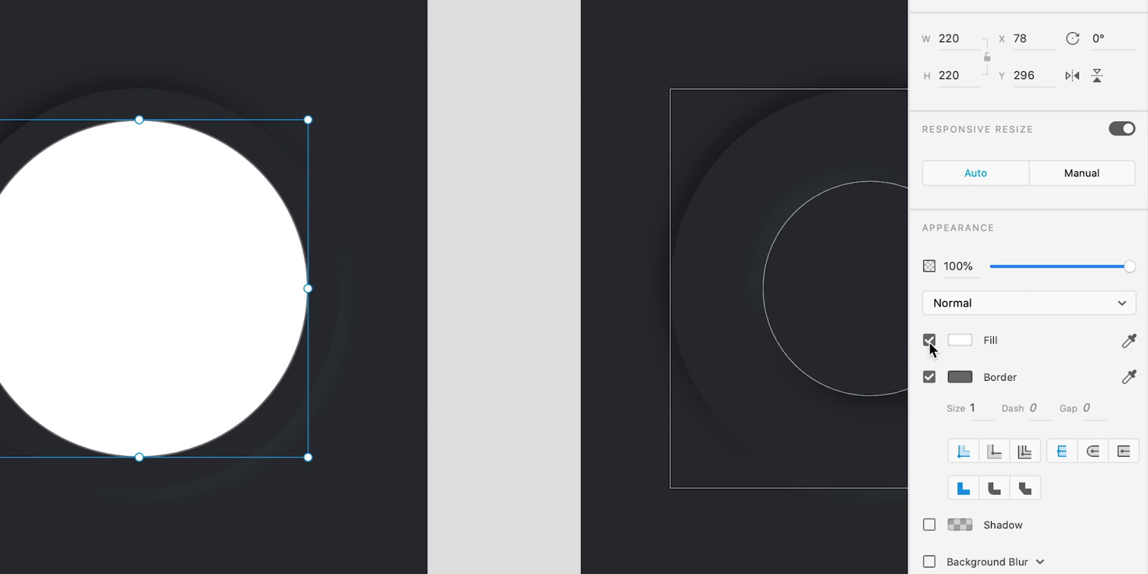
{"action": "left_click", "coordinate": [928, 340]}
{"action": "left_click", "coordinate": [956, 378]}
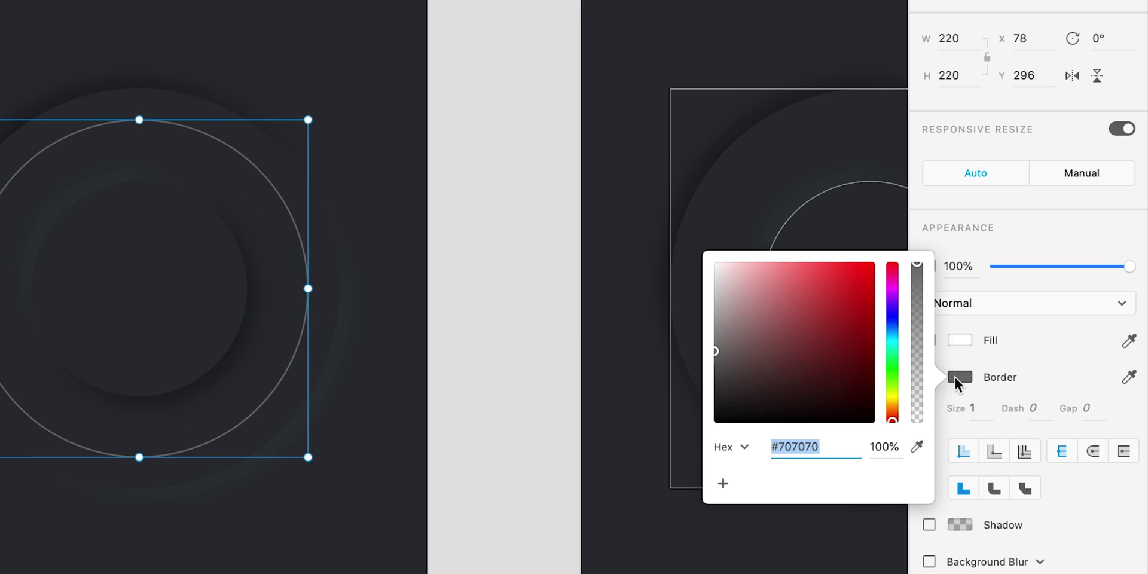
{"action": "left_click_drag", "start_coordinate": [892, 267], "coordinate": [892, 273]}
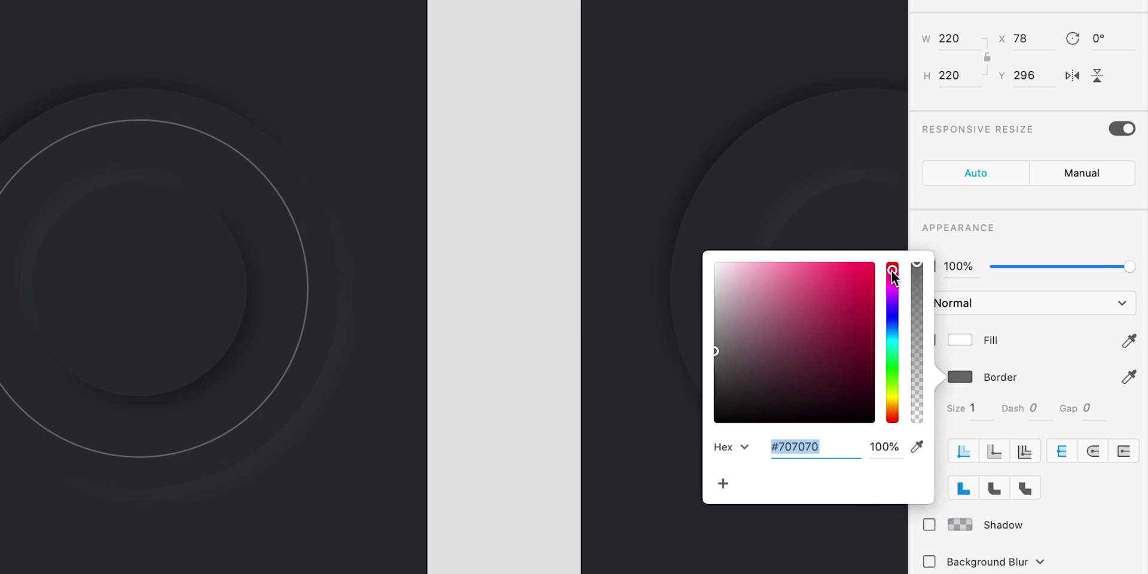
{"action": "left_click_drag", "start_coordinate": [820, 268], "coordinate": [821, 259]}
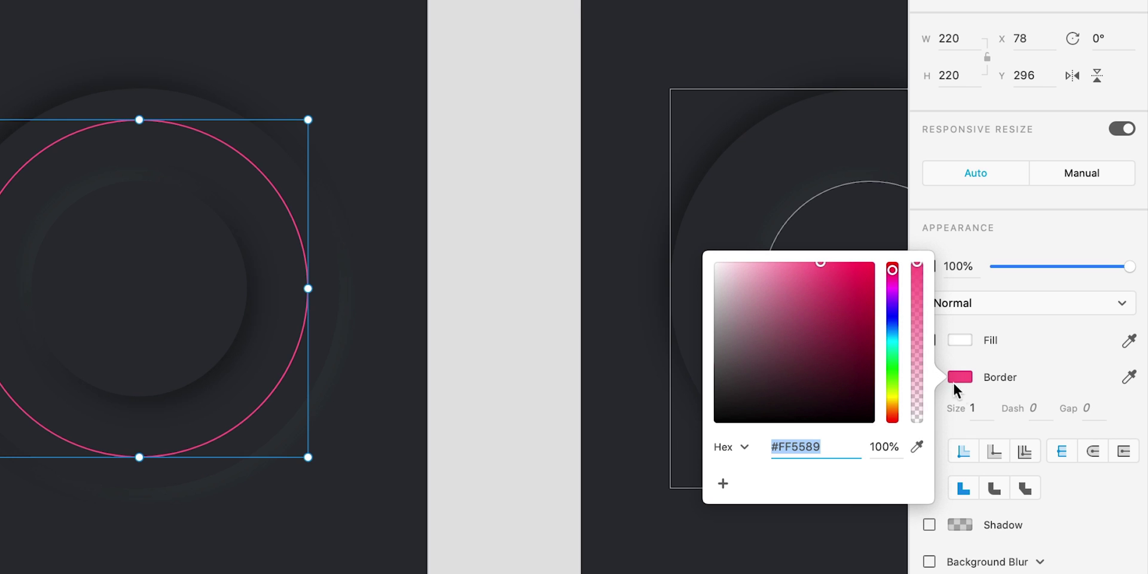
{"action": "left_click", "coordinate": [981, 408]}
{"action": "type", "text": "20"}
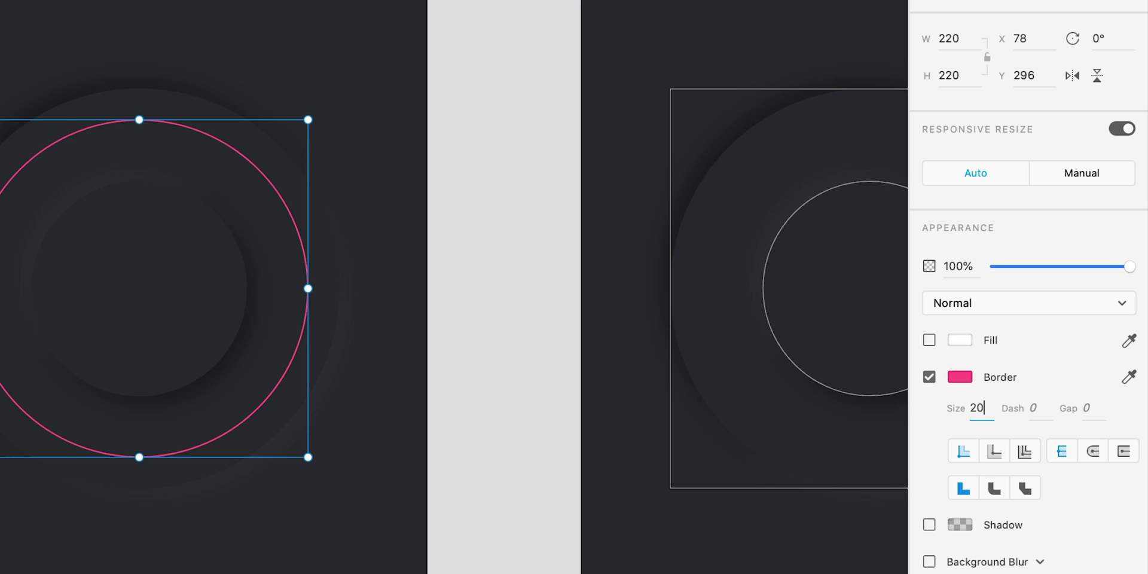
{"action": "key", "text": "Return"}
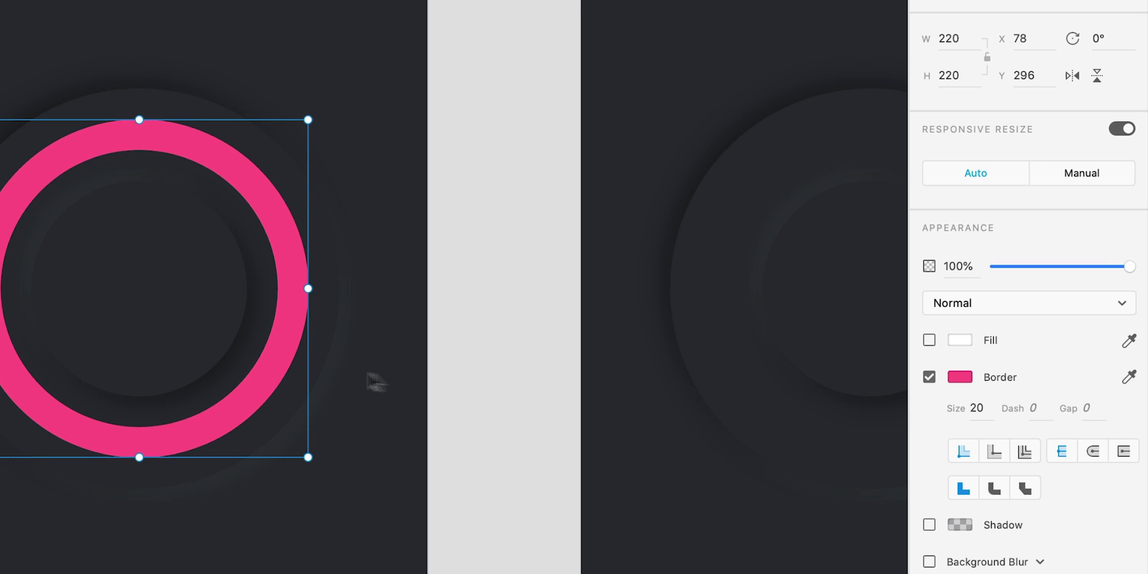
Set the border dash gap to 1000
{"action": "left_click", "coordinate": [1101, 410]}
{"action": "type", "text": "1000"}
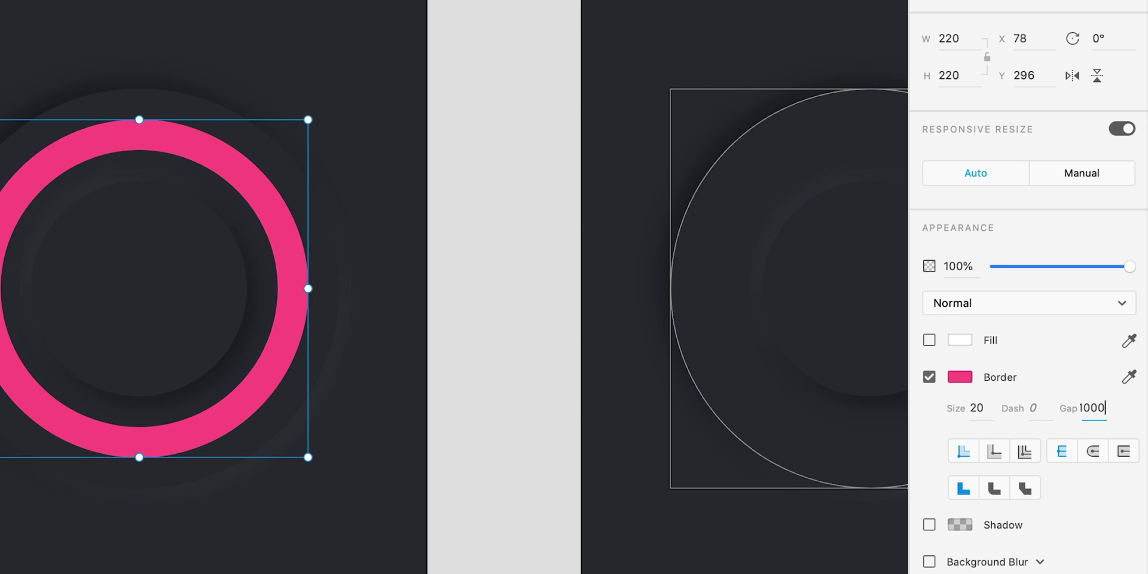
{"action": "key", "text": "Return"}
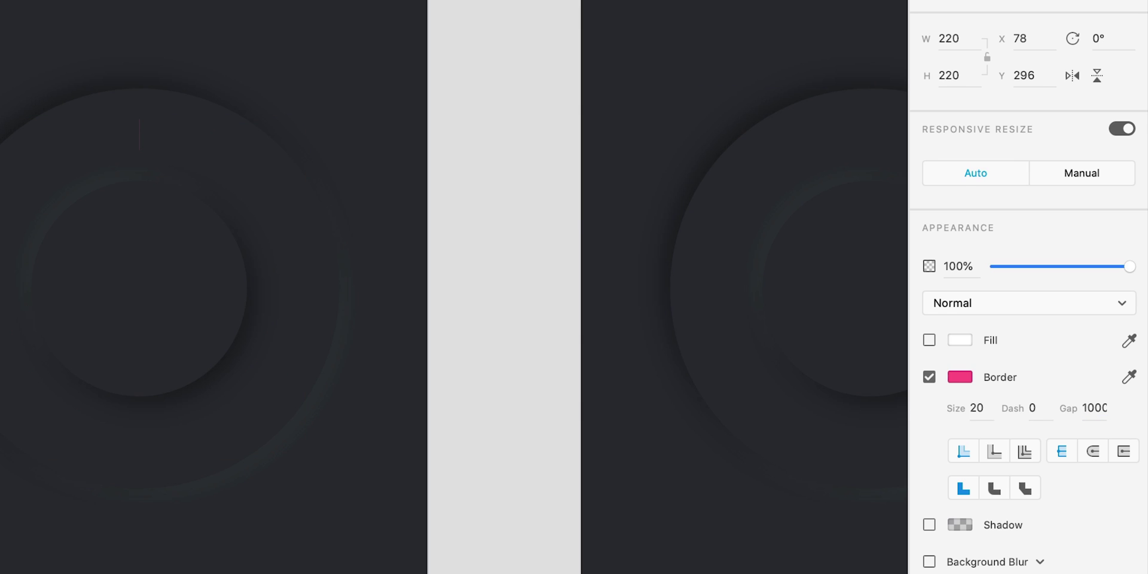
Set the border dash length to 60 and give the arc round caps
{"action": "left_click", "coordinate": [1045, 411]}
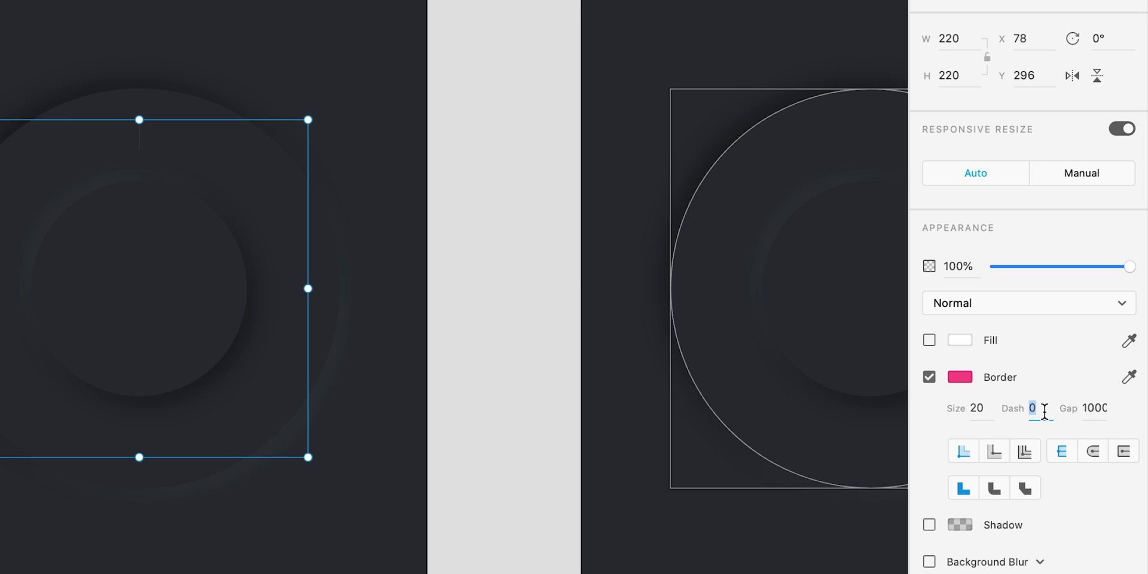
{"action": "key", "text": "Up"}
{"action": "key", "text": "Up"}
{"action": "key", "text": "Up"}
{"action": "key", "text": "Up"}
{"action": "key", "text": "Up"}
{"action": "key", "text": "Up"}
{"action": "key", "text": "Up"}
{"action": "key", "text": "Up"}
{"action": "key", "text": "Up"}
{"action": "key", "text": "Up"}
{"action": "key", "text": "Up"}
{"action": "key", "text": "Up"}
{"action": "key", "text": "Up"}
{"action": "key", "text": "Up"}
{"action": "key", "text": "Up"}
{"action": "key", "text": "Up"}
{"action": "key", "text": "Up"}
{"action": "key", "text": "Up"}
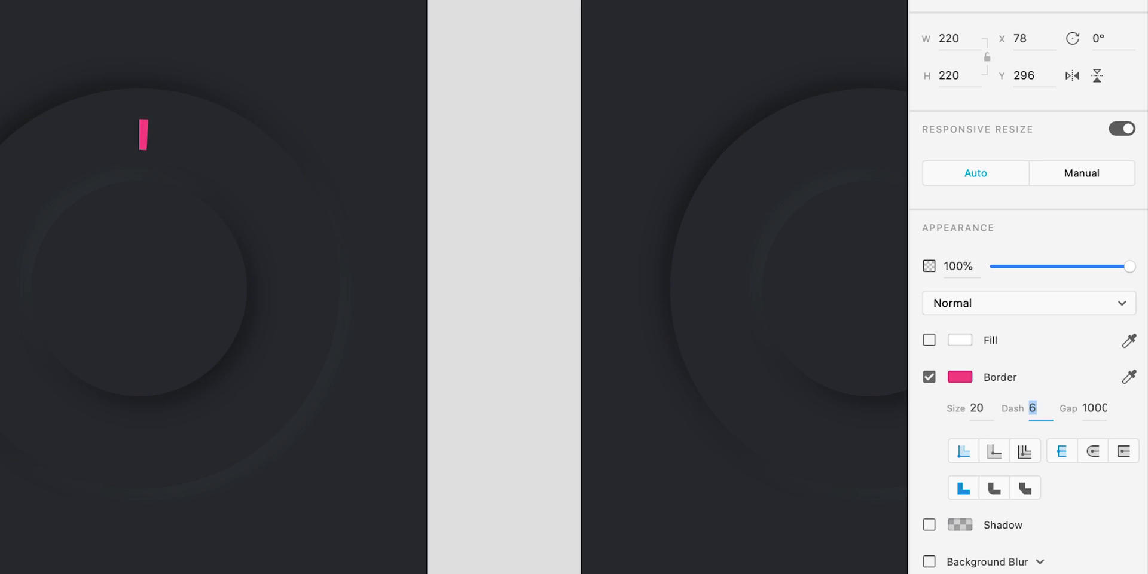
{"action": "key", "text": "Up"}
{"action": "key", "text": "Up"}
{"action": "key", "text": "Up"}
{"action": "key", "text": "Up"}
{"action": "key", "text": "Up"}
{"action": "key", "text": "Up"}
{"action": "key", "text": "Up"}
{"action": "key", "text": "Up"}
{"action": "key", "text": "Up"}
{"action": "key", "text": "Up"}
{"action": "key", "text": "Up"}
{"action": "key", "text": "Up"}
{"action": "key", "text": "Up"}
{"action": "key", "text": "Up"}
{"action": "key", "text": "Up"}
{"action": "key", "text": "Up"}
{"action": "key", "text": "Up"}
{"action": "key", "text": "Up"}
{"action": "key", "text": "Up"}
{"action": "key", "text": "Up"}
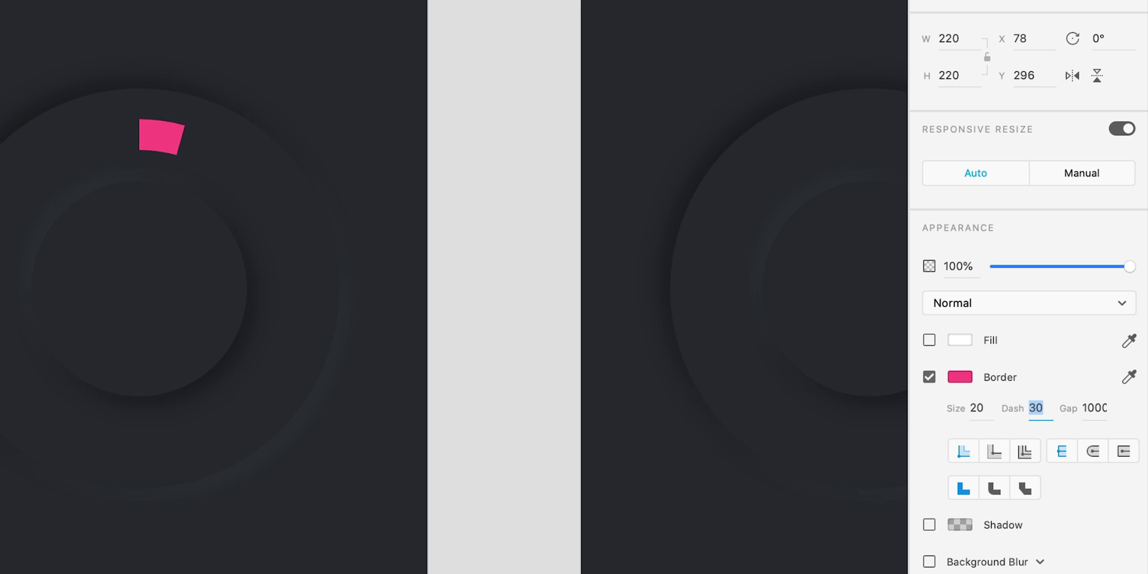
{"action": "key", "text": "Up"}
{"action": "key", "text": "Up"}
{"action": "key", "text": "Up"}
{"action": "key", "text": "Up"}
{"action": "key", "text": "Up"}
{"action": "key", "text": "Up"}
{"action": "key", "text": "Up"}
{"action": "key", "text": "Up"}
{"action": "key", "text": "Up"}
{"action": "key", "text": "Up"}
{"action": "key", "text": "Up"}
{"action": "key", "text": "Up"}
{"action": "key", "text": "Up"}
{"action": "key", "text": "Up"}
{"action": "key", "text": "Up"}
{"action": "key", "text": "Up"}
{"action": "key", "text": "Up"}
{"action": "key", "text": "Up"}
{"action": "key", "text": "Up"}
{"action": "key", "text": "Up"}
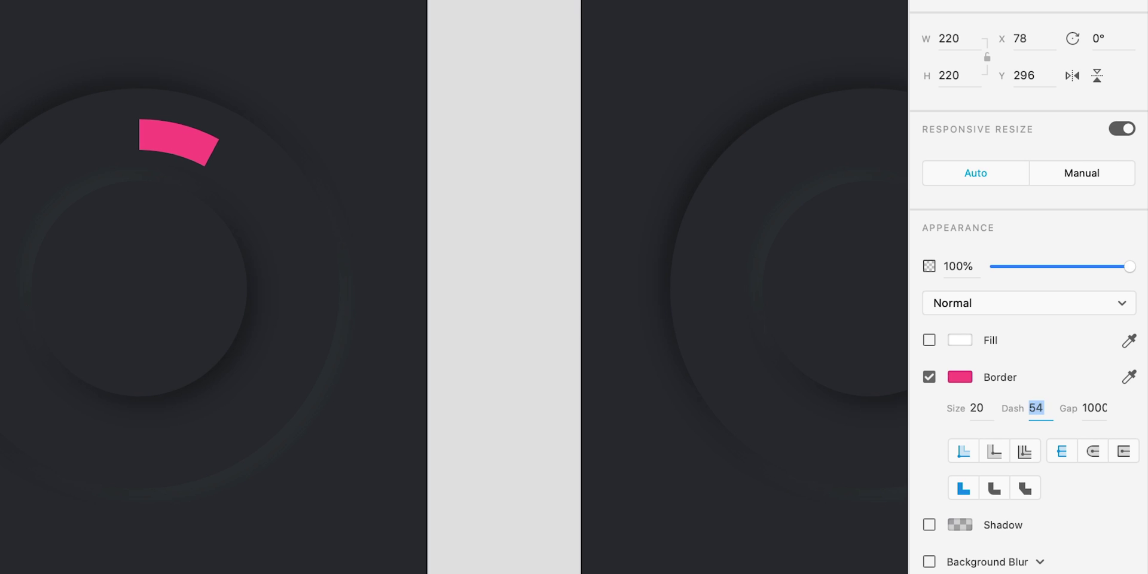
{"action": "key", "text": "Up"}
{"action": "key", "text": "Up"}
{"action": "key", "text": "Up"}
{"action": "key", "text": "Up"}
{"action": "key", "text": "Up"}
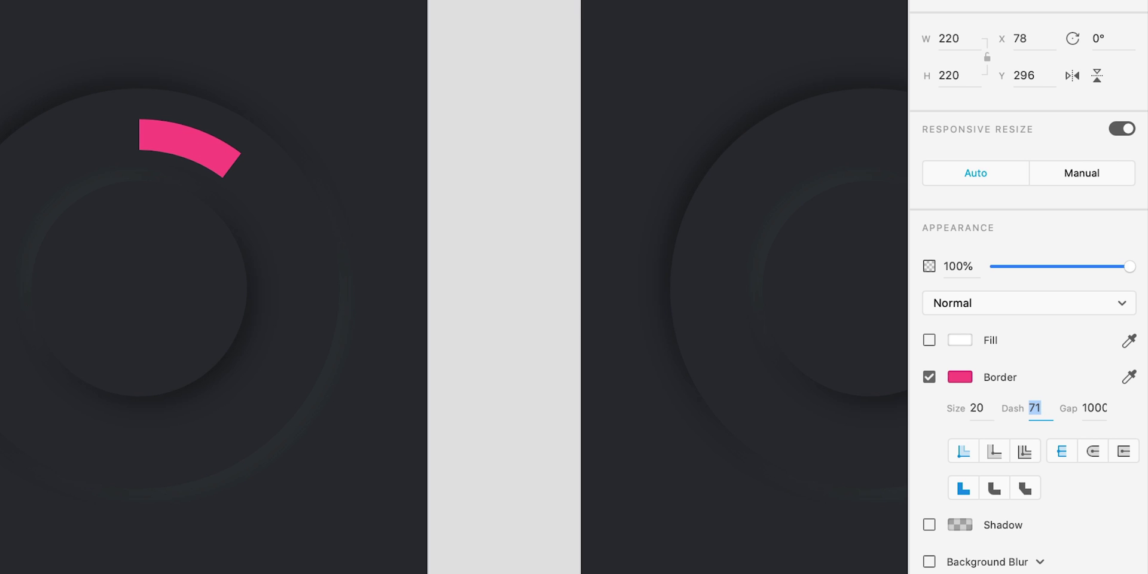
{"action": "key", "text": "shift+Up"}
{"action": "key", "text": "shift+Up"}
{"action": "key", "text": "shift+Up"}
{"action": "key", "text": "shift+Up"}
{"action": "key", "text": "shift+Up"}
{"action": "key", "text": "shift+Up"}
{"action": "key", "text": "shift+Up"}
{"action": "key", "text": "shift+Up"}
{"action": "key", "text": "shift+Up"}
{"action": "key", "text": "shift+Up"}
{"action": "key", "text": "shift+Up"}
{"action": "key", "text": "shift+Up"}
{"action": "key", "text": "shift+Up"}
{"action": "key", "text": "shift+Up"}
{"action": "key", "text": "shift+Up"}
{"action": "key", "text": "shift+Up"}
{"action": "key", "text": "shift+Up"}
{"action": "key", "text": "shift+Up"}
{"action": "key", "text": "shift+Up"}
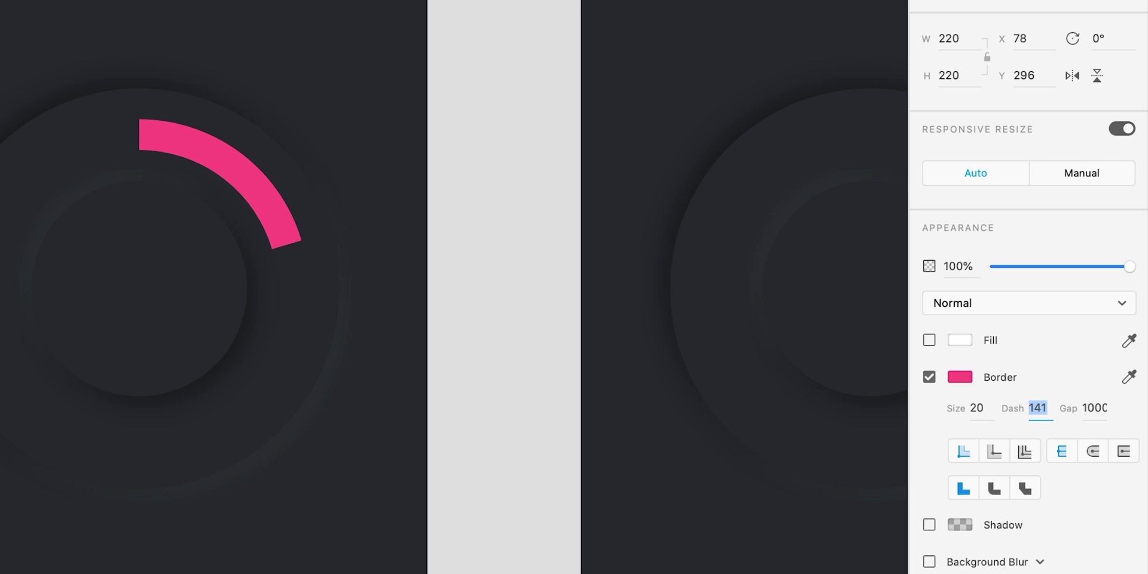
{"action": "key", "text": "shift+Up"}
{"action": "key", "text": "shift+Up"}
{"action": "key", "text": "shift+Up"}
{"action": "key", "text": "shift+Up"}
{"action": "key", "text": "shift+Up"}
{"action": "key", "text": "shift+Up"}
{"action": "key", "text": "shift+Up"}
{"action": "key", "text": "shift+Up"}
{"action": "key", "text": "shift+Up"}
{"action": "key", "text": "shift+Up"}
{"action": "key", "text": "shift+Up"}
{"action": "key", "text": "shift+Up"}
{"action": "key", "text": "shift+Up"}
{"action": "key", "text": "shift+Up"}
{"action": "key", "text": "shift+Up"}
{"action": "key", "text": "shift+Up"}
{"action": "key", "text": "shift+Up"}
{"action": "key", "text": "shift+Up"}
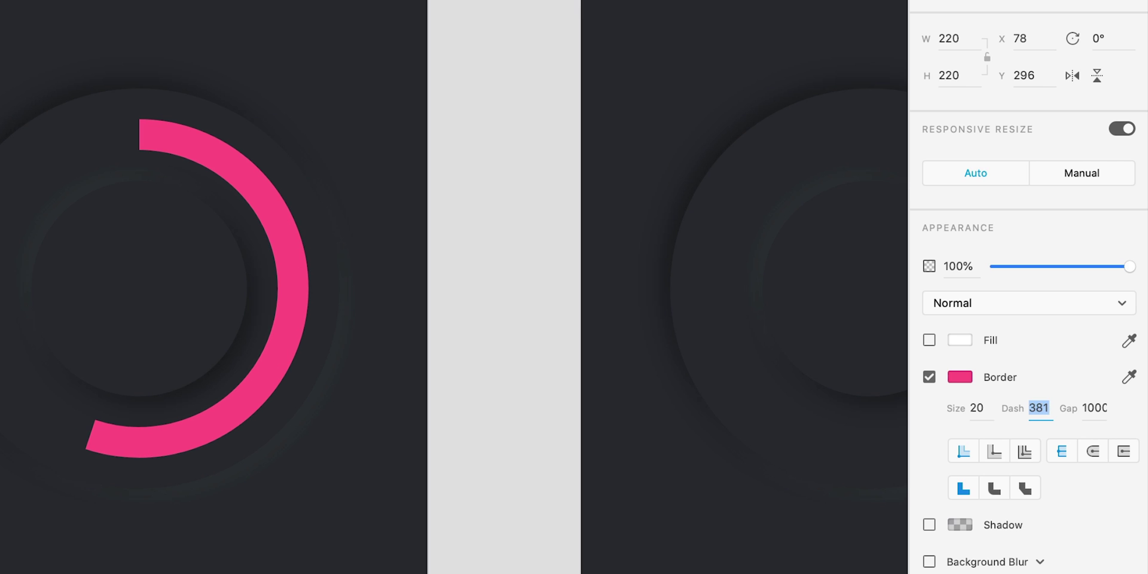
{"action": "key", "text": "shift+Down"}
{"action": "key", "text": "shift+Down"}
{"action": "key", "text": "shift+Down"}
{"action": "key", "text": "shift+Down"}
{"action": "key", "text": "shift+Down"}
{"action": "key", "text": "shift+Down"}
{"action": "key", "text": "shift+Down"}
{"action": "key", "text": "shift+Down"}
{"action": "key", "text": "shift+Down"}
{"action": "key", "text": "shift+Down"}
{"action": "key", "text": "shift+Down"}
{"action": "key", "text": "shift+Down"}
{"action": "key", "text": "shift+Down"}
{"action": "key", "text": "shift+Down"}
{"action": "key", "text": "shift+Down"}
{"action": "key", "text": "shift+Down"}
{"action": "key", "text": "shift+Down"}
{"action": "key", "text": "shift+Down"}
{"action": "key", "text": "shift+Down"}
{"action": "key", "text": "shift+Down"}
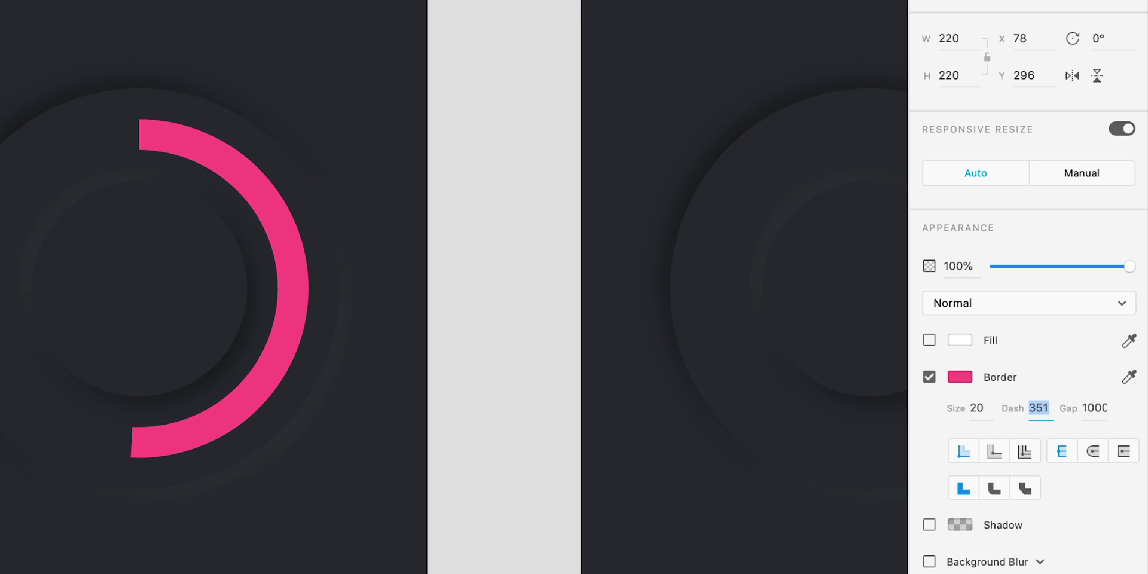
{"action": "key", "text": "shift+Down"}
{"action": "key", "text": "shift+Down"}
{"action": "key", "text": "shift+Down"}
{"action": "key", "text": "shift+Down"}
{"action": "key", "text": "shift+Down"}
{"action": "key", "text": "shift+Down"}
{"action": "key", "text": "shift+Down"}
{"action": "key", "text": "shift+Down"}
{"action": "key", "text": "shift+Down"}
{"action": "key", "text": "shift+Down"}
{"action": "key", "text": "shift+Down"}
{"action": "key", "text": "shift+Down"}
{"action": "key", "text": "shift+Down"}
{"action": "key", "text": "shift+Down"}
{"action": "key", "text": "shift+Down"}
{"action": "key", "text": "shift+Down"}
{"action": "key", "text": "shift+Down"}
{"action": "key", "text": "shift+Down"}
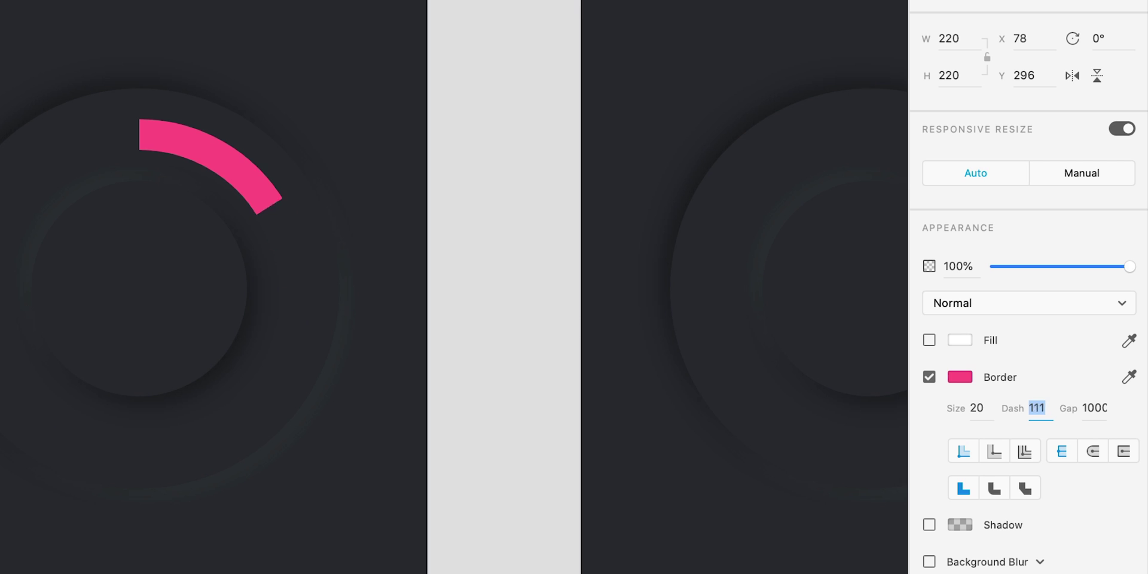
{"action": "key", "text": "shift+Down"}
{"action": "key", "text": "shift+Down"}
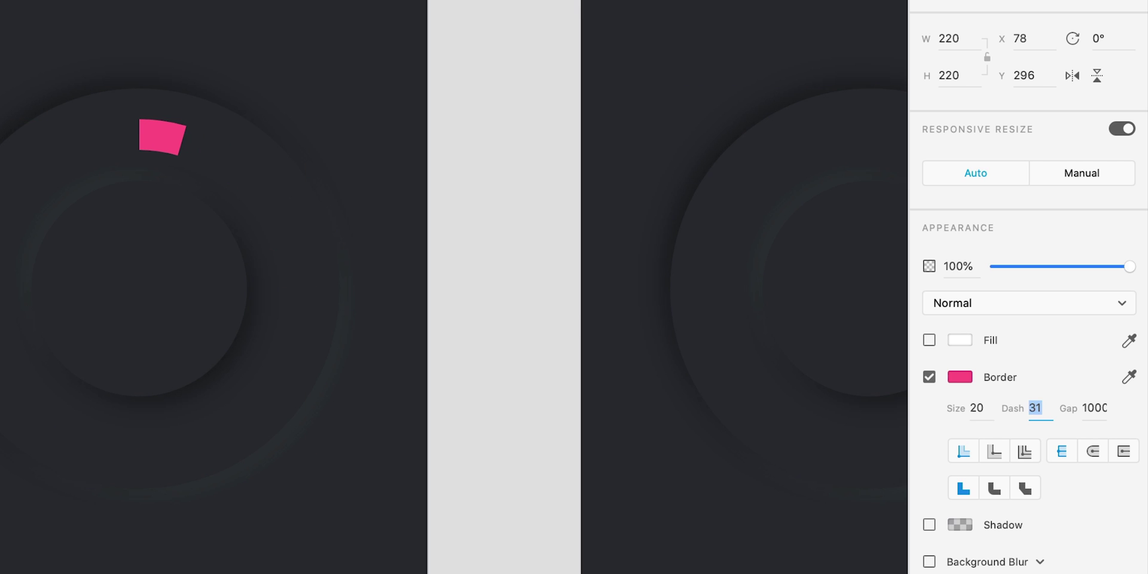
{"action": "key", "text": "Down"}
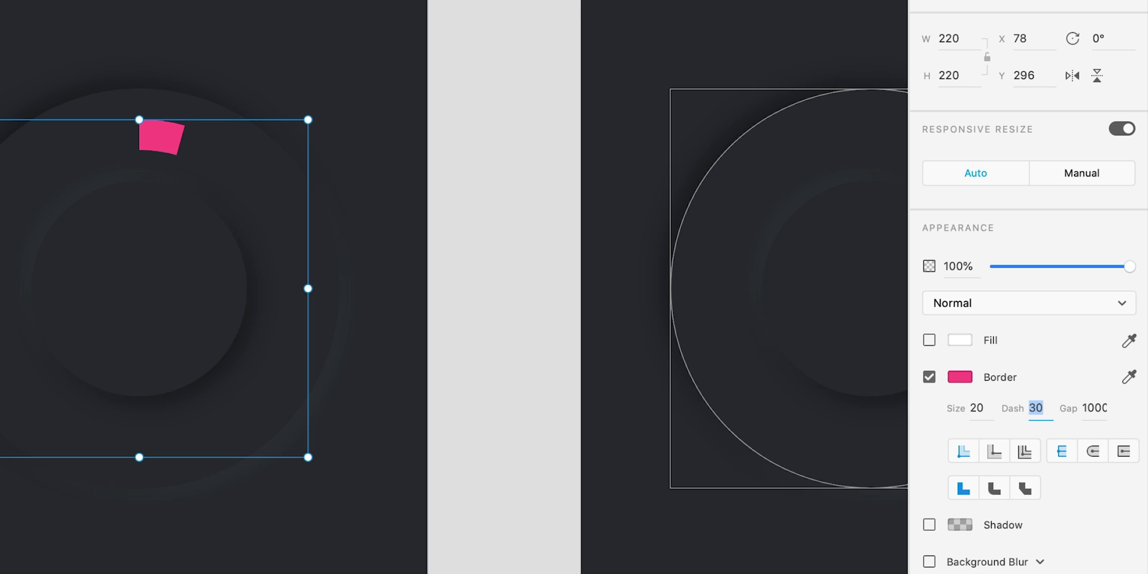
{"action": "key", "text": "shift+Up"}
{"action": "key", "text": "shift+Up"}
{"action": "key", "text": "shift+Up"}
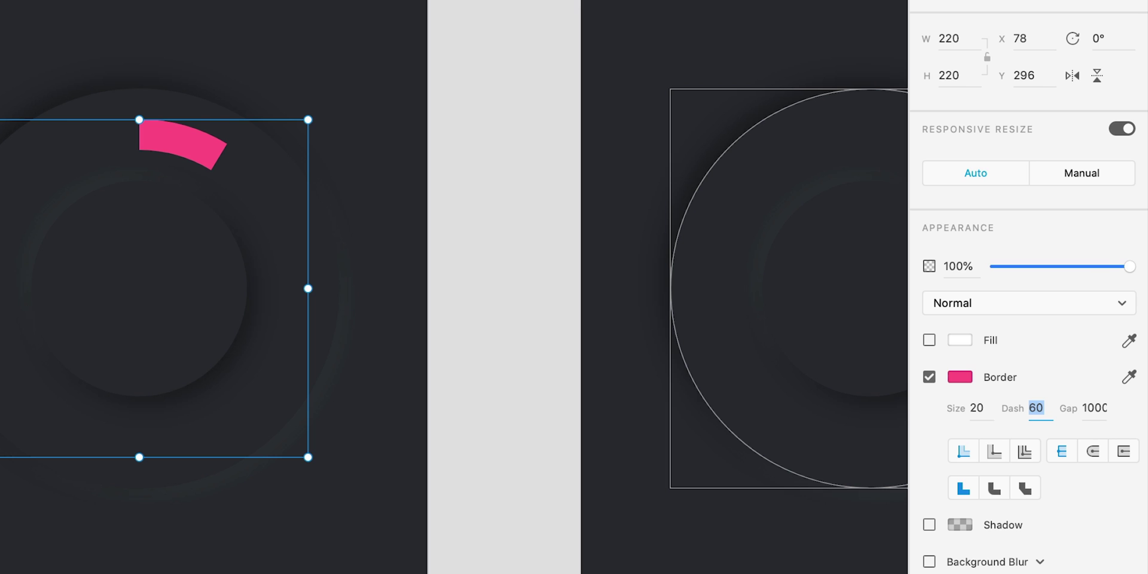
{"action": "left_click", "coordinate": [1093, 452]}
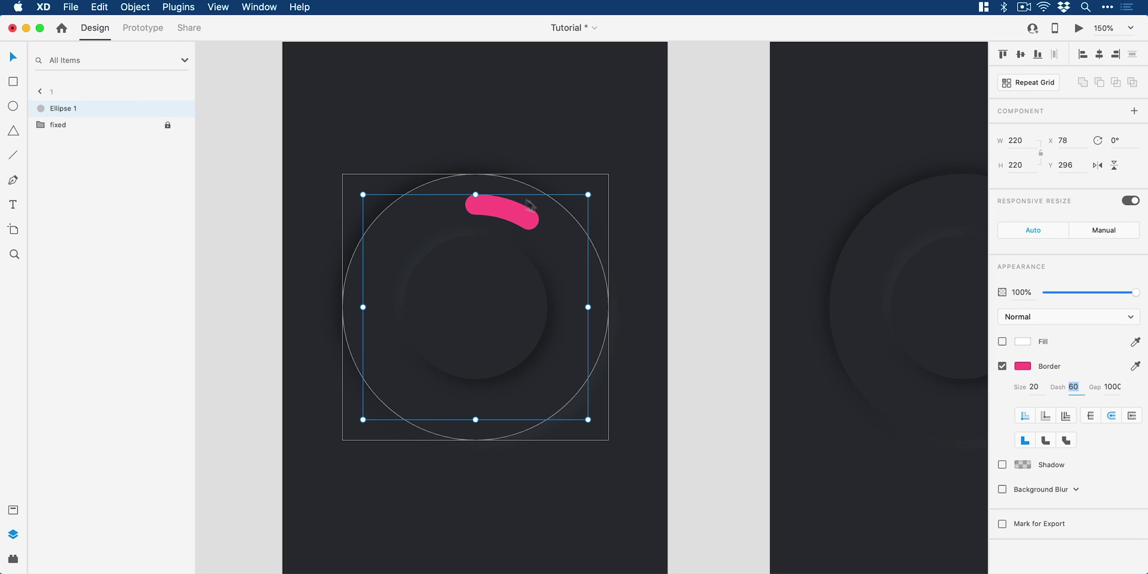
Make the arc ellipse a component named 'segment' and show the Layers panel
{"action": "right_click", "coordinate": [501, 199]}
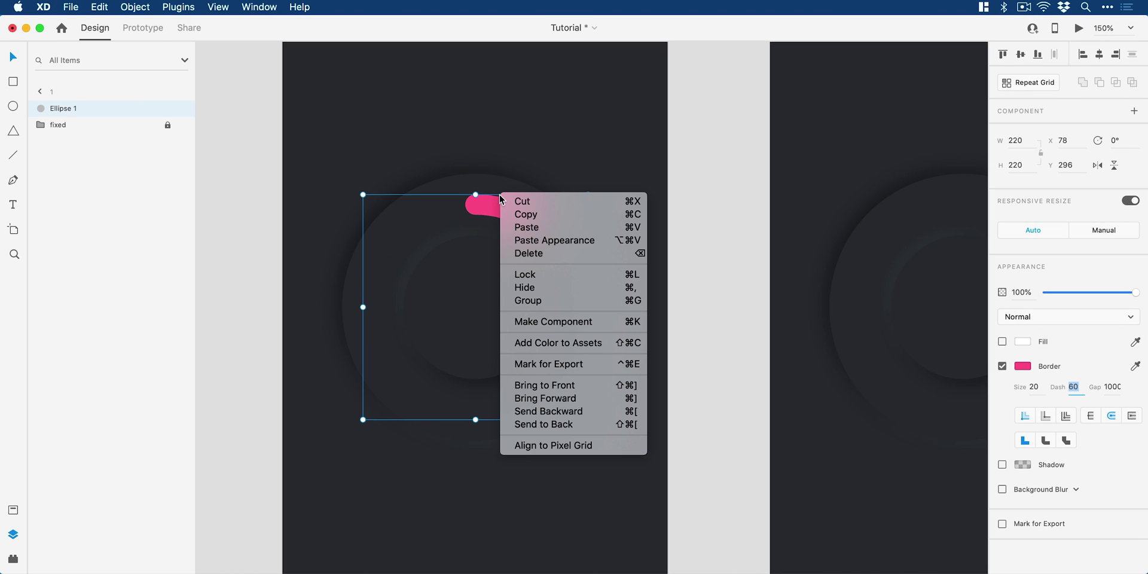
{"action": "left_click", "coordinate": [585, 325]}
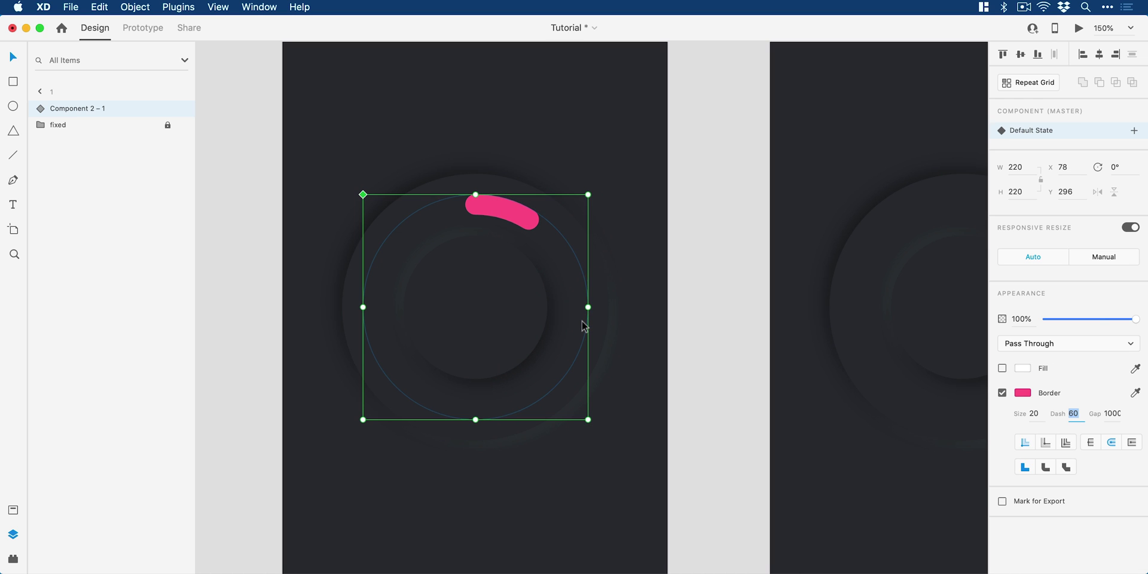
{"action": "left_click", "coordinate": [17, 511]}
{"action": "double_click", "coordinate": [95, 197]}
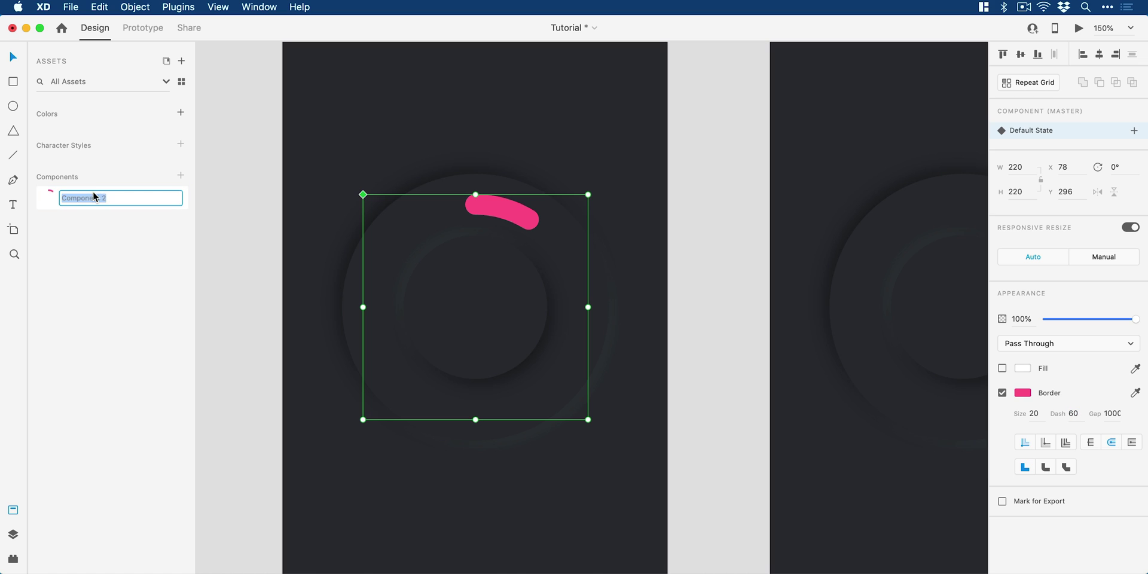
{"action": "type", "text": "segment"}
{"action": "key", "text": "Return"}
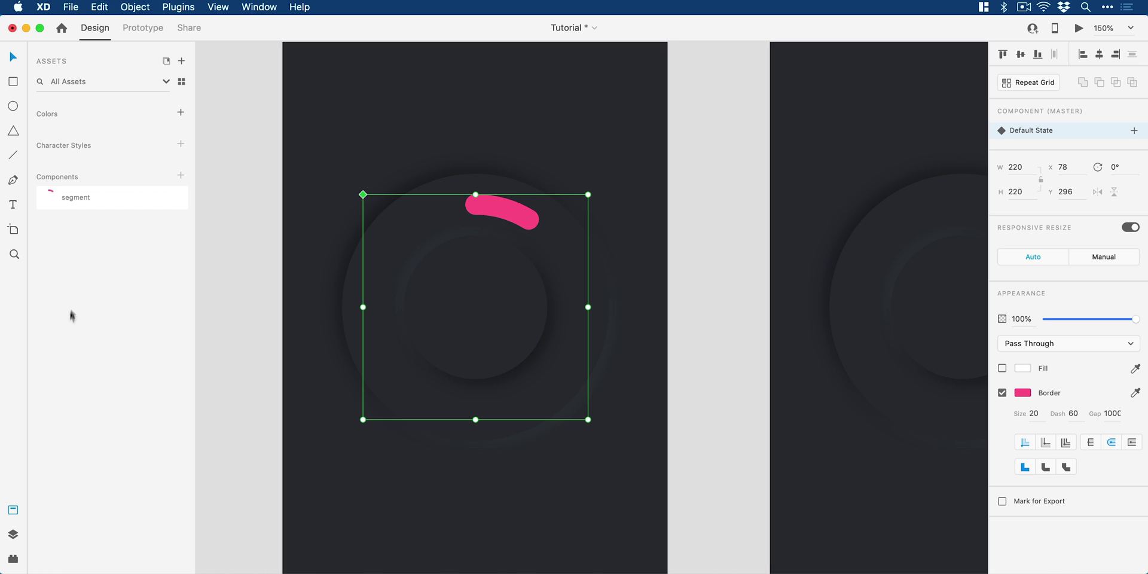
{"action": "left_click", "coordinate": [13, 535]}
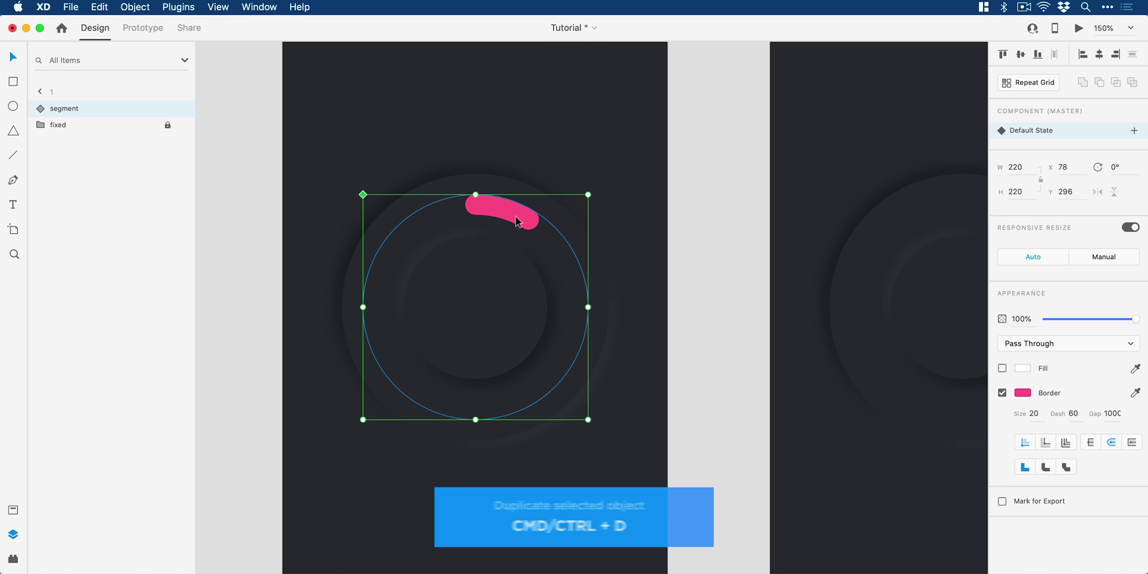
Duplicate the segment and rotate the copy to 30°
{"action": "key", "text": "super+d"}
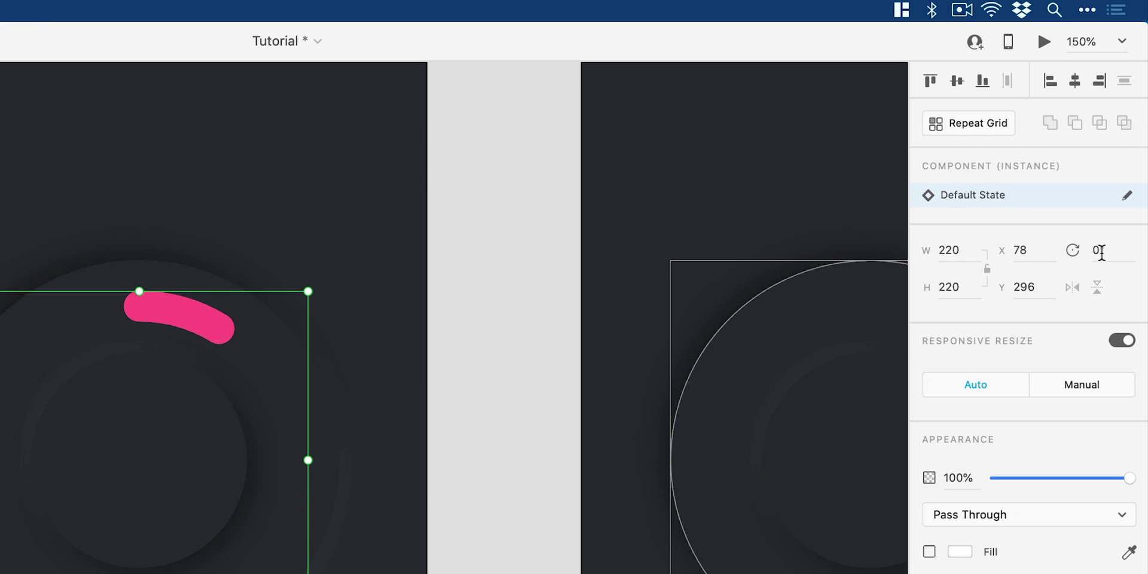
{"action": "left_click", "coordinate": [1119, 168]}
{"action": "double_click", "coordinate": [1104, 251]}
{"action": "key", "text": "shift+Up"}
{"action": "key", "text": "shift+Up"}
{"action": "key", "text": "shift+Up"}
{"action": "key", "text": "shift+Up"}
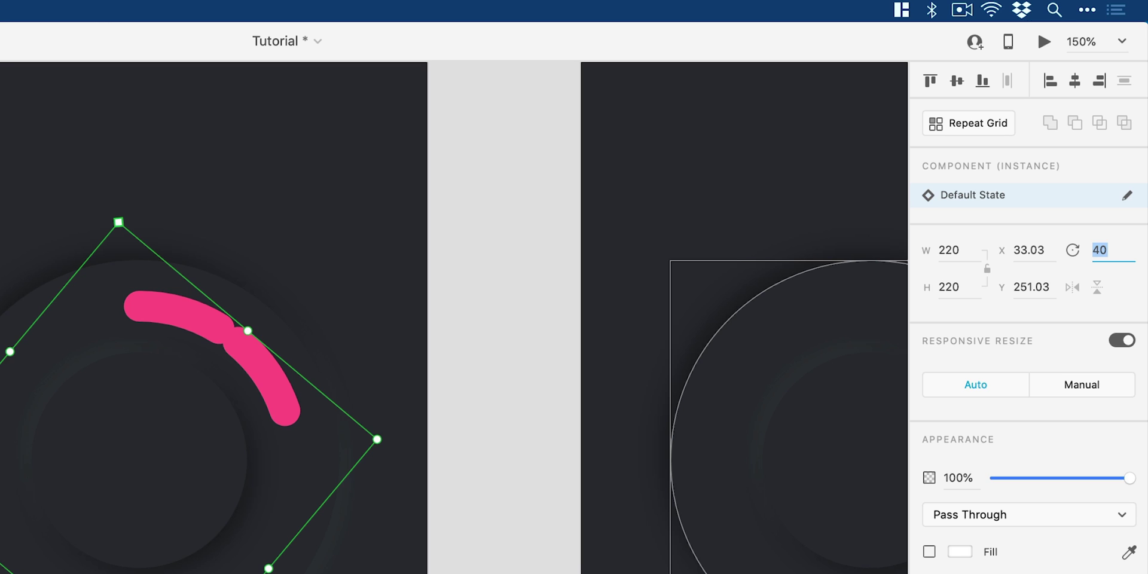
{"action": "key", "text": "shift+Down"}
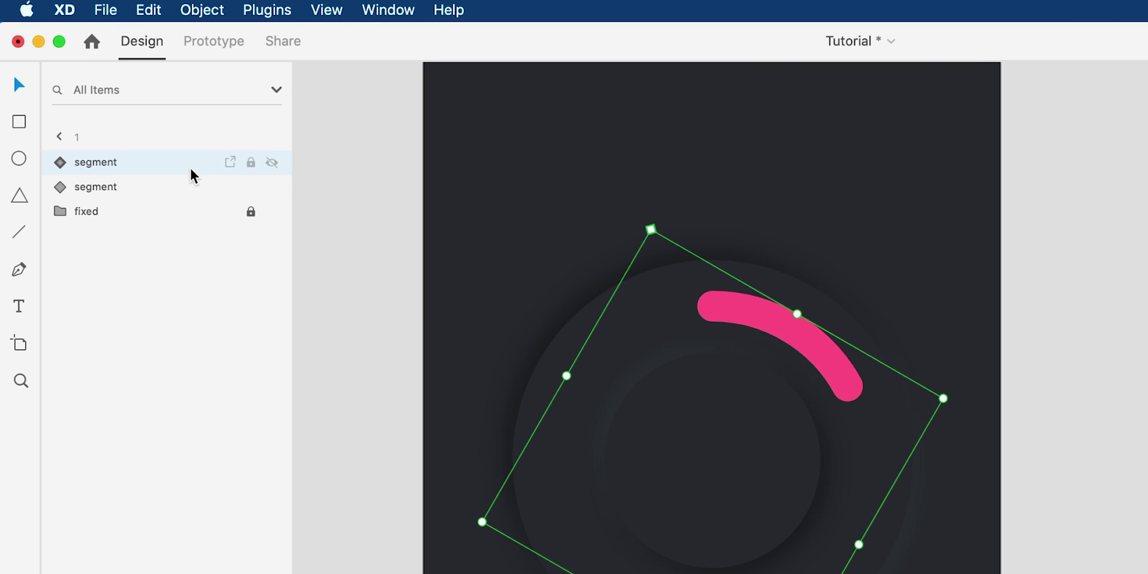
Add segment copies rotated 60°, 90° and 120°
{"action": "key", "text": "super+d"}
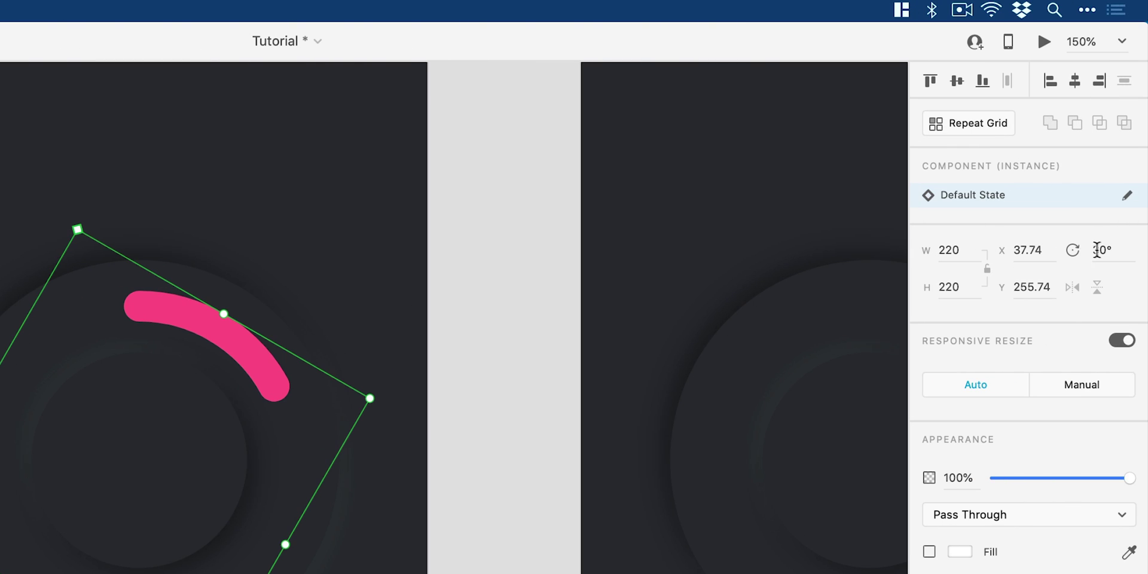
{"action": "left_click", "coordinate": [1100, 250]}
{"action": "type", "text": "60"}
{"action": "key", "text": "Return"}
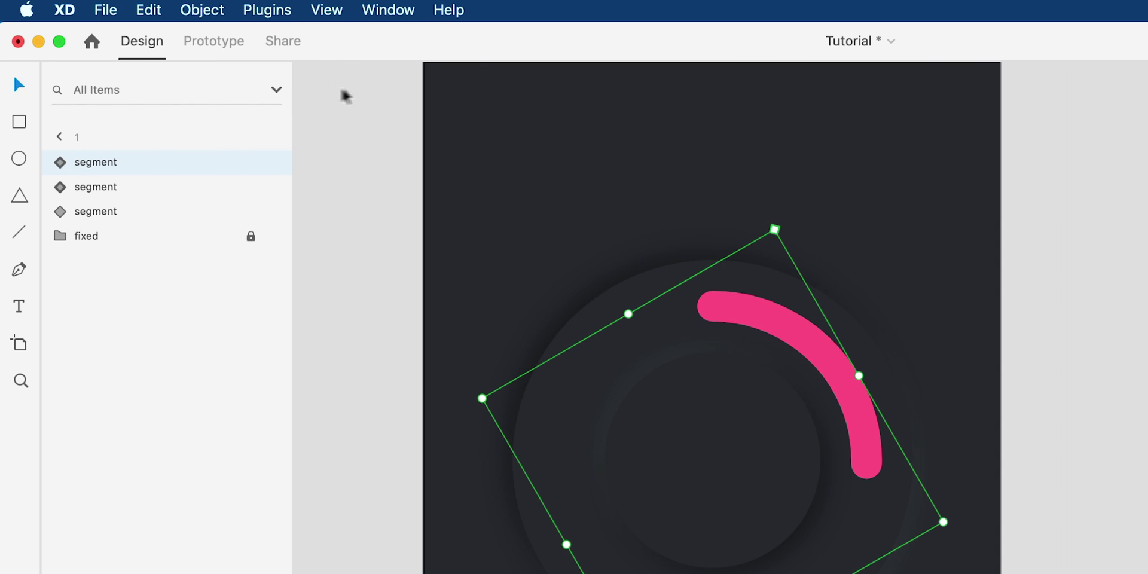
{"action": "key", "text": "super+d"}
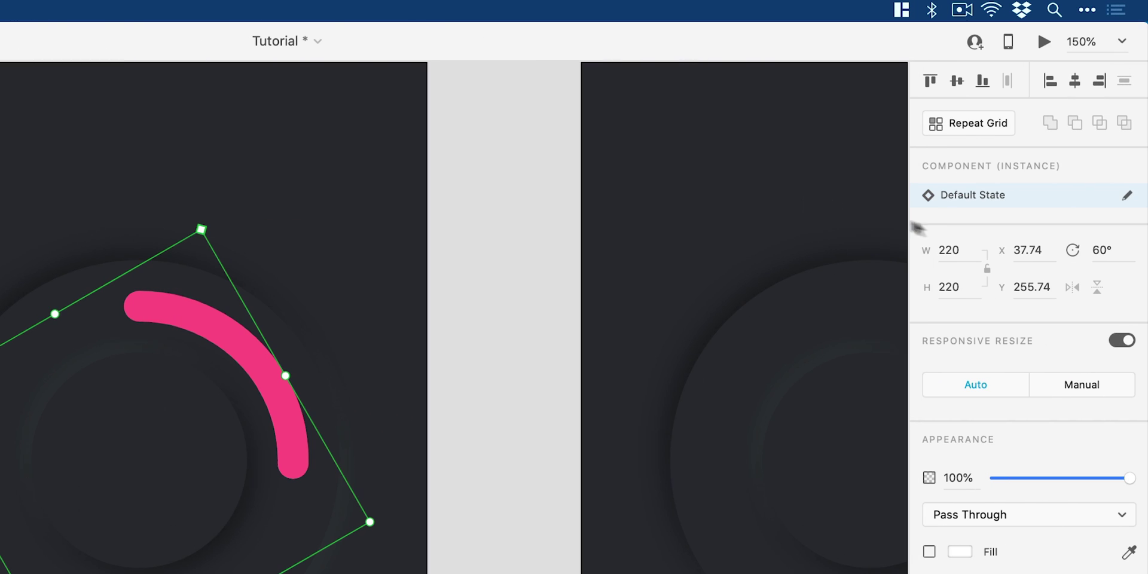
{"action": "left_click", "coordinate": [1103, 251]}
{"action": "type", "text": "90"}
{"action": "key", "text": "Return"}
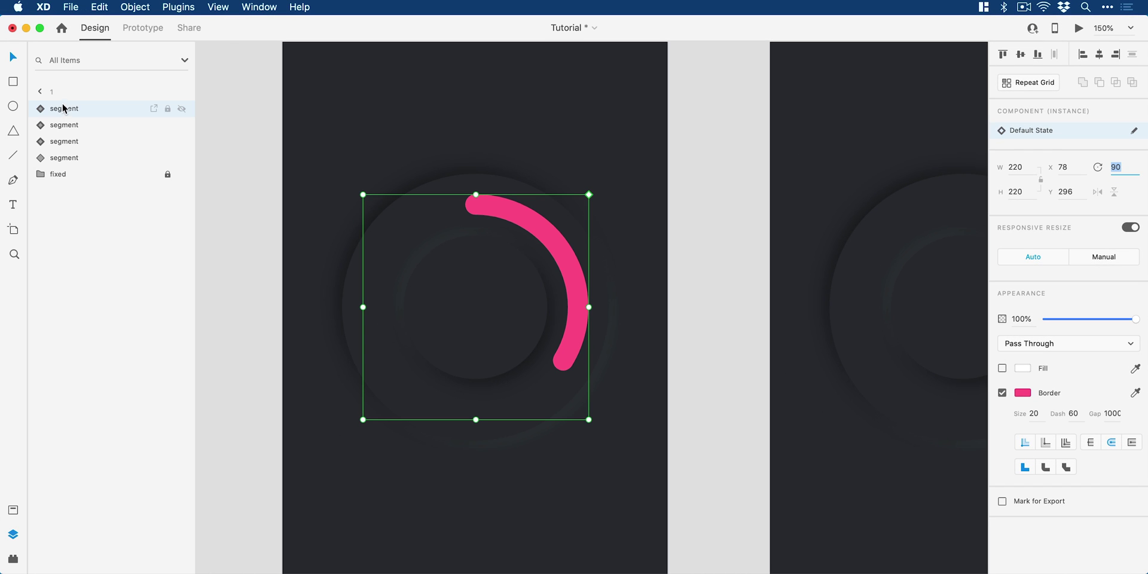
{"action": "left_click", "coordinate": [64, 111]}
{"action": "key", "text": "super+d"}
{"action": "left_click", "coordinate": [1124, 167]}
{"action": "type", "text": "110"}
{"action": "key", "text": "Return"}
{"action": "key", "text": "shift+Up"}
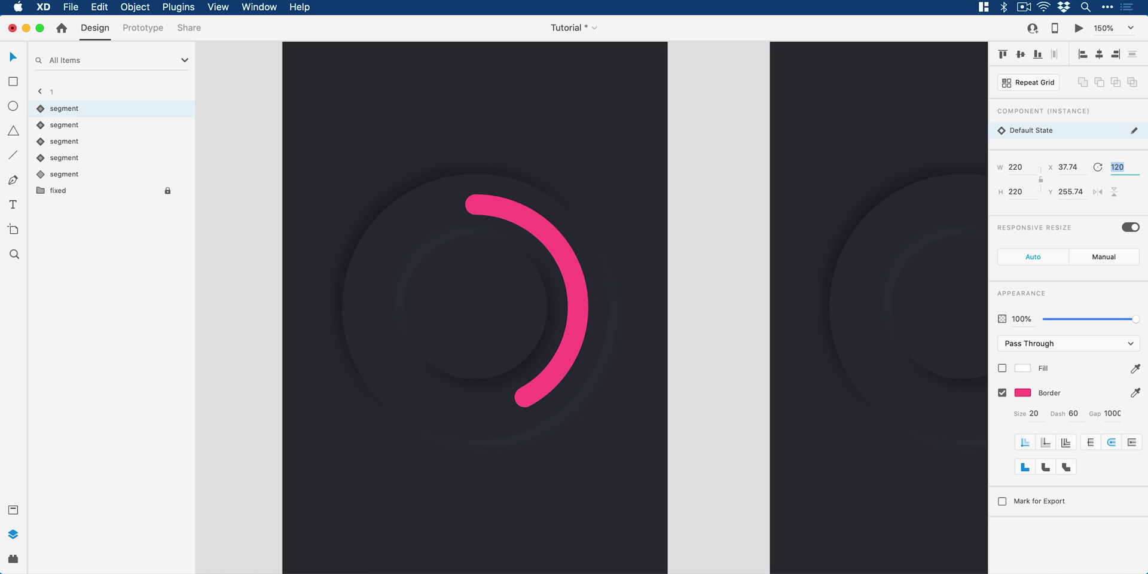
{"action": "left_click", "coordinate": [1076, 415]}
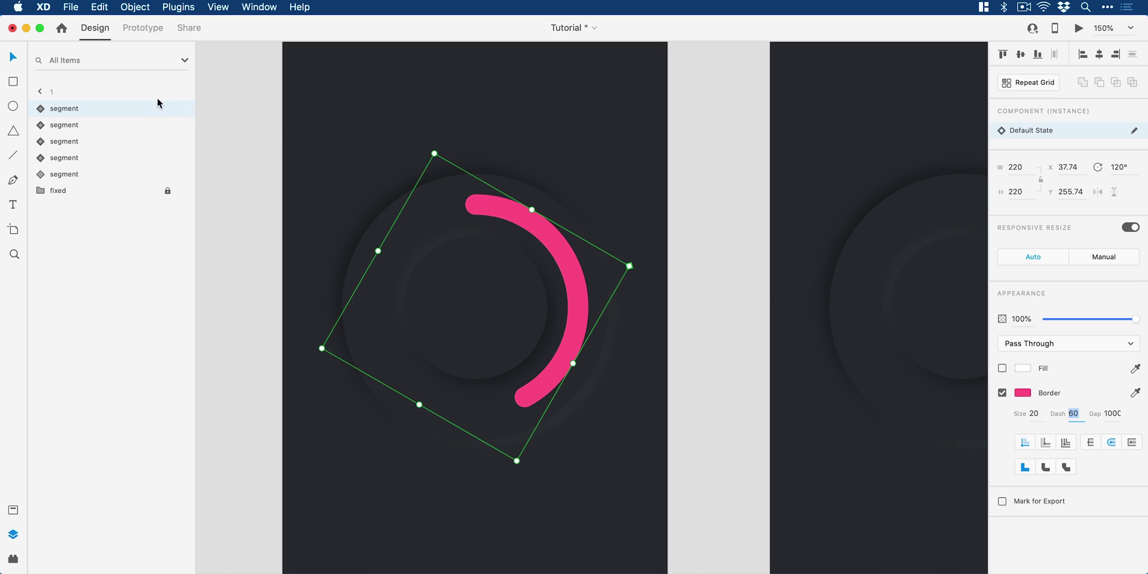
Add segment copies rotated 150°, 180°, 210° and 240°
{"action": "left_click", "coordinate": [134, 111]}
{"action": "key", "text": "super+d"}
{"action": "left_click", "coordinate": [1118, 168]}
{"action": "type", "text": "150"}
{"action": "key", "text": "Return"}
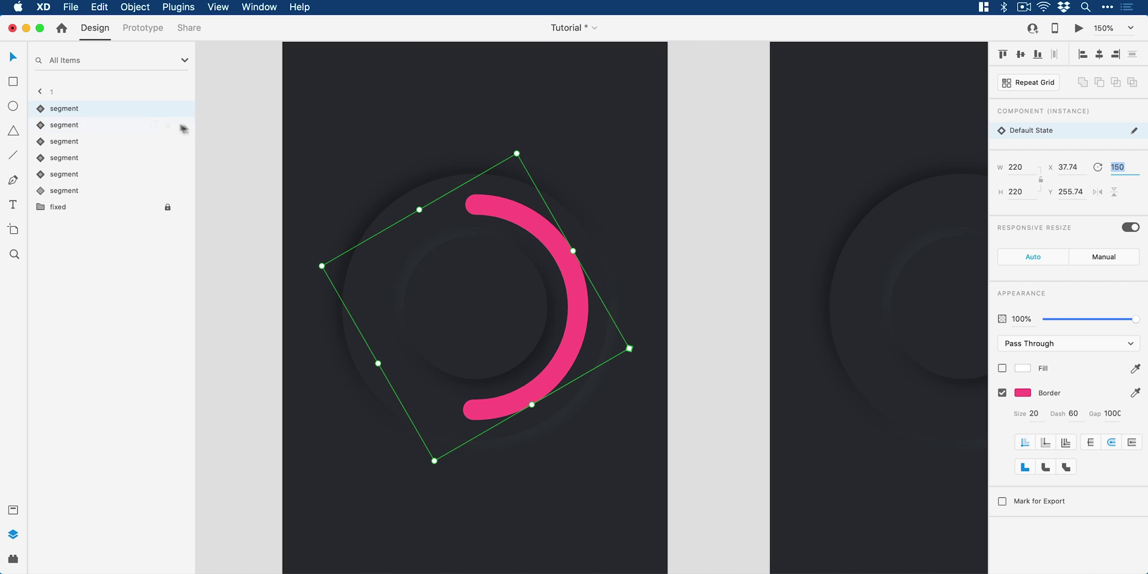
{"action": "key", "text": "super+d"}
{"action": "left_click", "coordinate": [1118, 168]}
{"action": "type", "text": "180"}
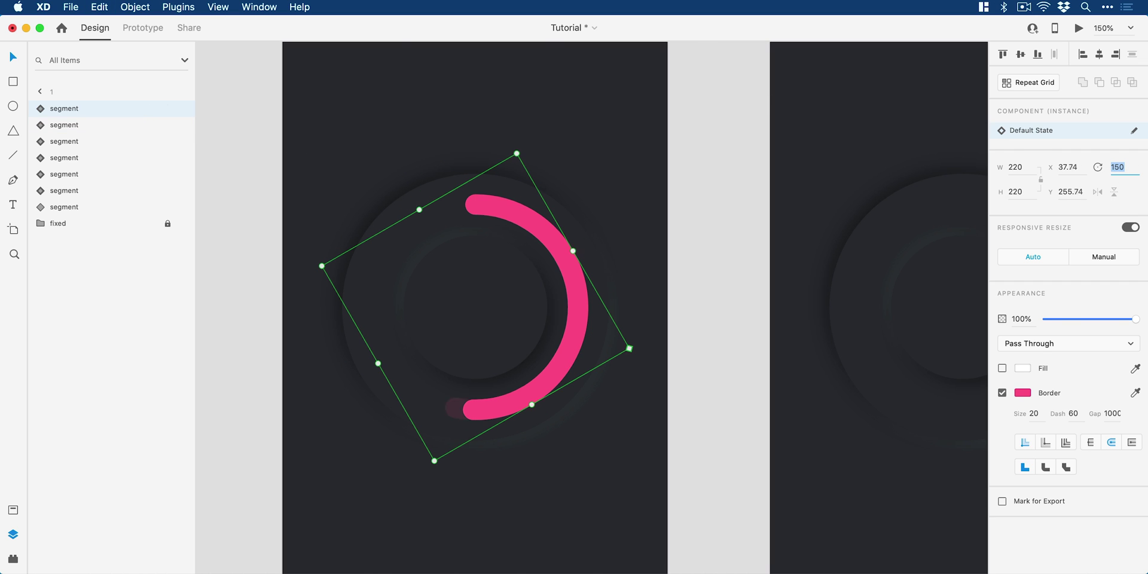
{"action": "key", "text": "Return"}
{"action": "left_click", "coordinate": [71, 113]}
{"action": "key", "text": "super+d"}
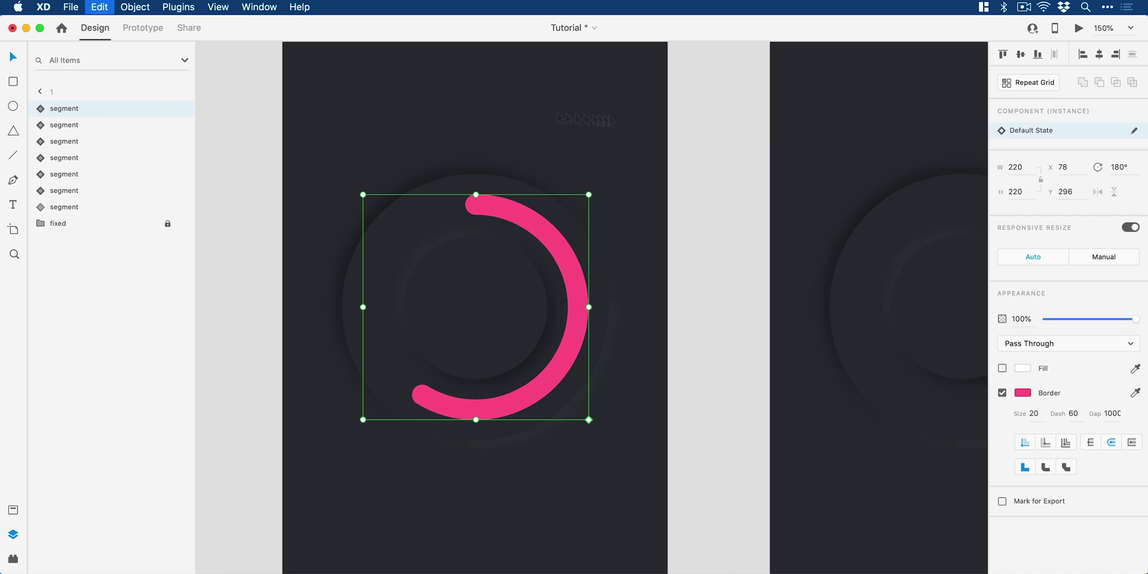
{"action": "left_click", "coordinate": [1110, 171]}
{"action": "type", "text": "210"}
{"action": "key", "text": "Return"}
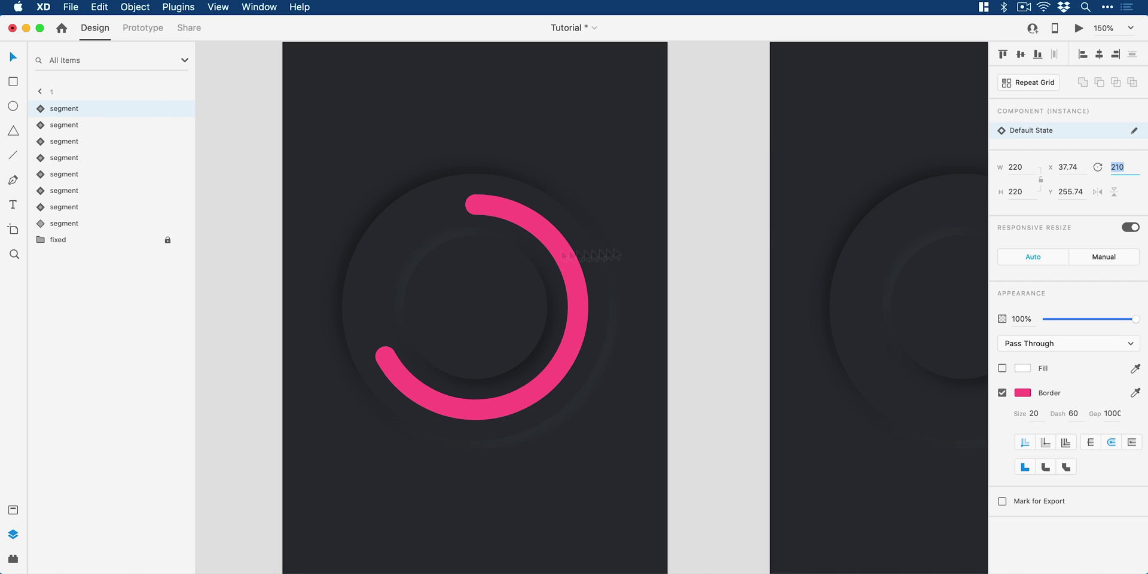
{"action": "left_click", "coordinate": [87, 111]}
{"action": "key", "text": "super+d"}
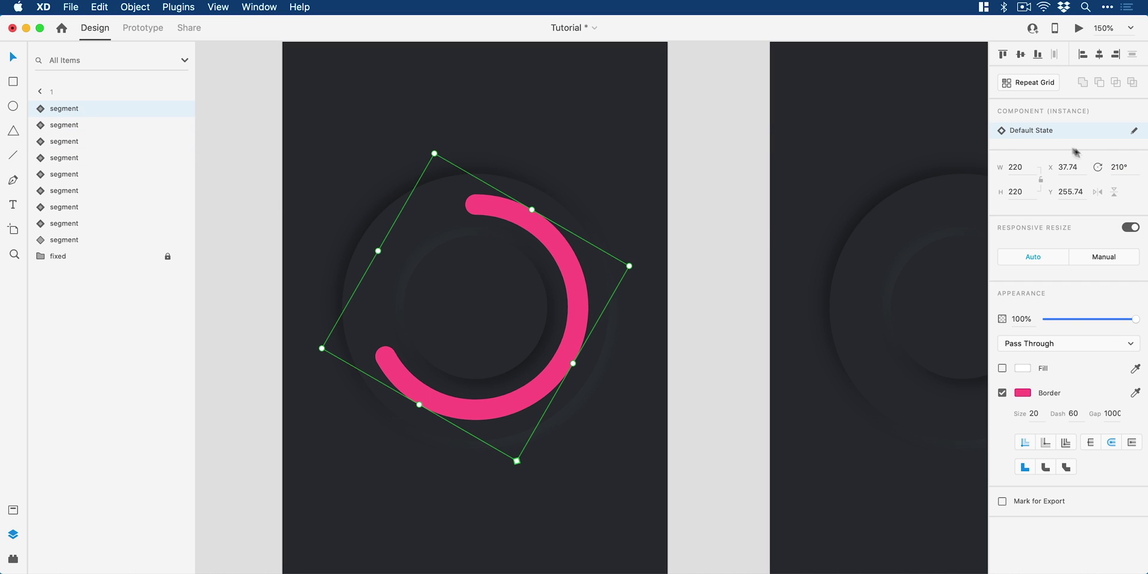
{"action": "left_click", "coordinate": [1110, 167]}
{"action": "type", "text": "240"}
{"action": "key", "text": "Return"}
Add the final copies at 270°, 300° and 330° to close the ring
{"action": "left_click", "coordinate": [97, 109]}
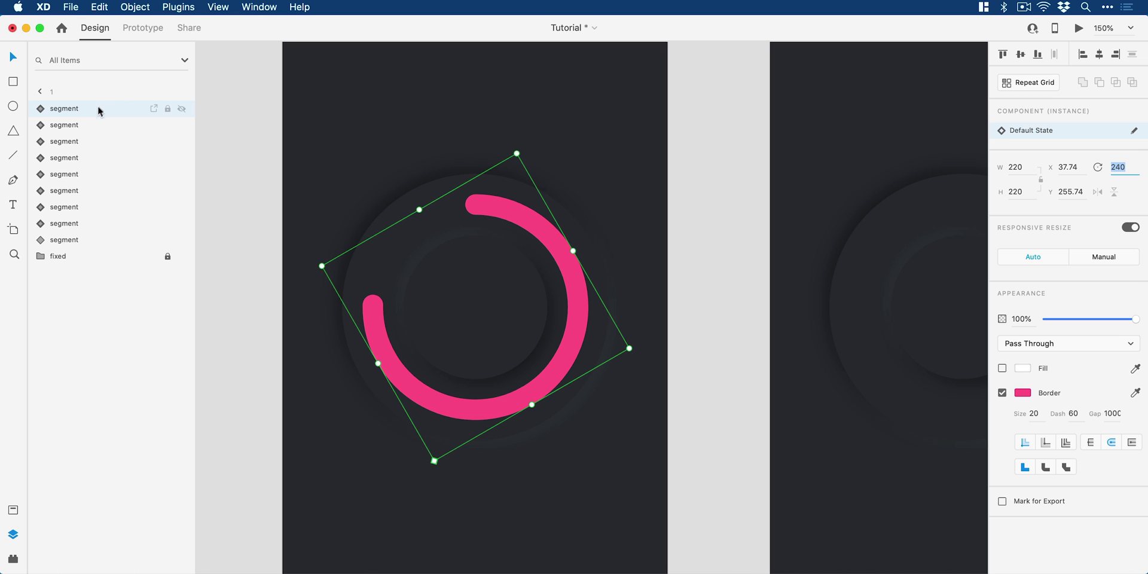
{"action": "key", "text": "super+d"}
{"action": "left_click", "coordinate": [1117, 166]}
{"action": "type", "text": "270"}
{"action": "key", "text": "Return"}
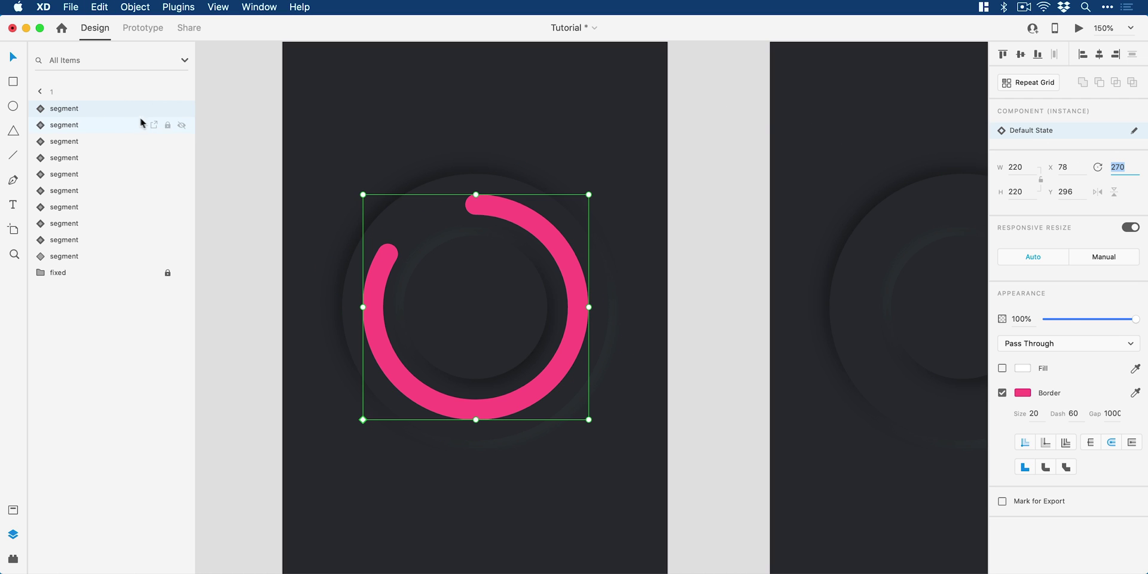
{"action": "left_click", "coordinate": [120, 109]}
{"action": "key", "text": "super+d"}
{"action": "left_click", "coordinate": [1118, 167]}
{"action": "key", "text": "shift+Up"}
{"action": "key", "text": "shift+Up"}
{"action": "key", "text": "shift+Up"}
{"action": "left_click", "coordinate": [70, 109]}
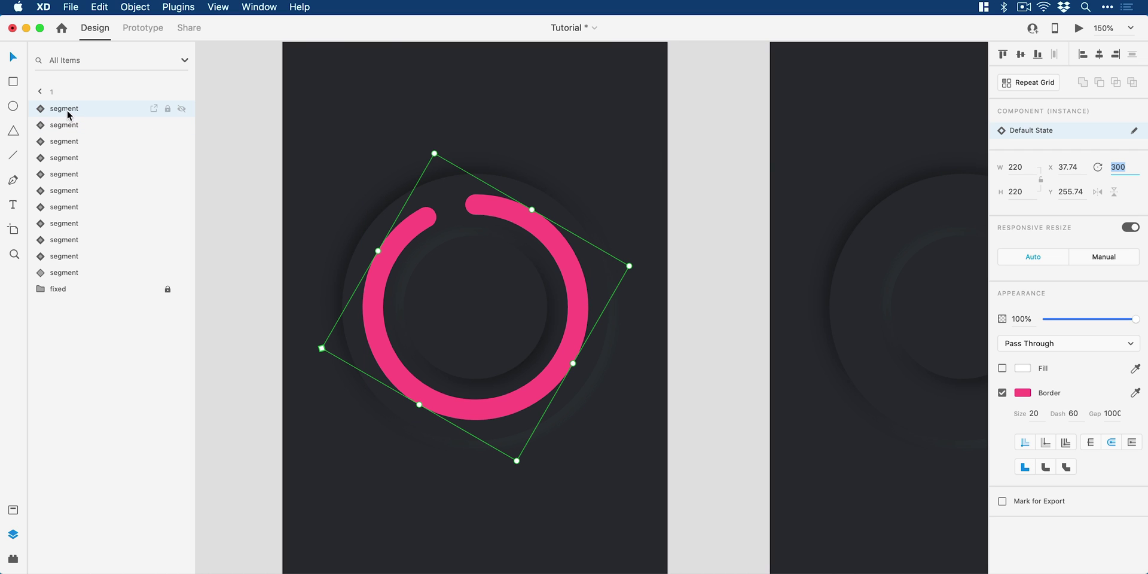
{"action": "key", "text": "super+d"}
{"action": "left_click", "coordinate": [1130, 166]}
{"action": "key", "text": "shift+Up"}
{"action": "key", "text": "shift+Up"}
{"action": "key", "text": "shift+Up"}
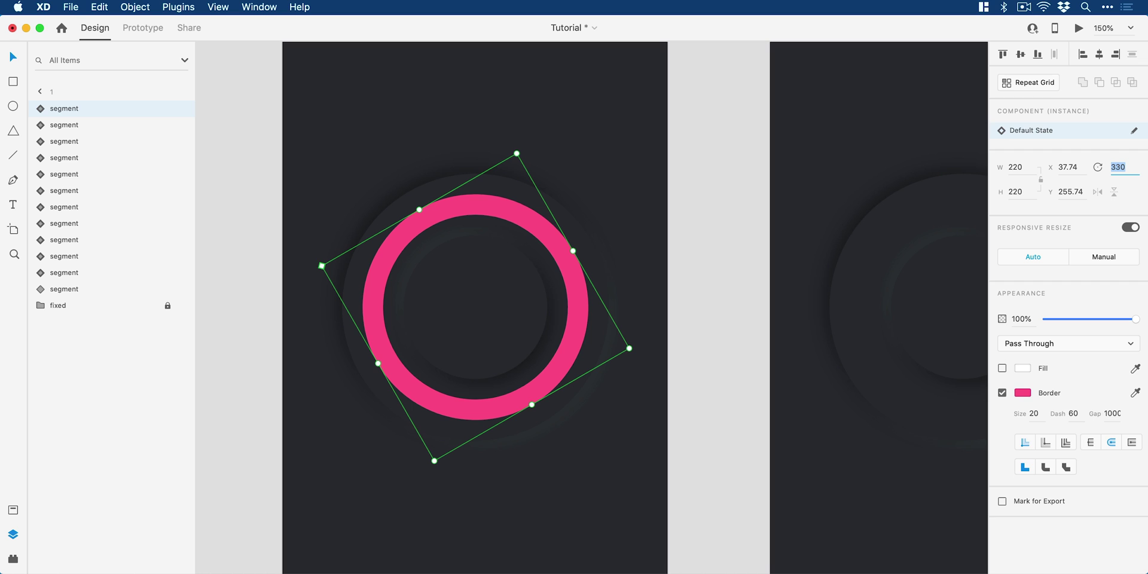
Copy the twelve ring segments and paste them onto artboard 2
{"action": "key", "text": "super+0"}
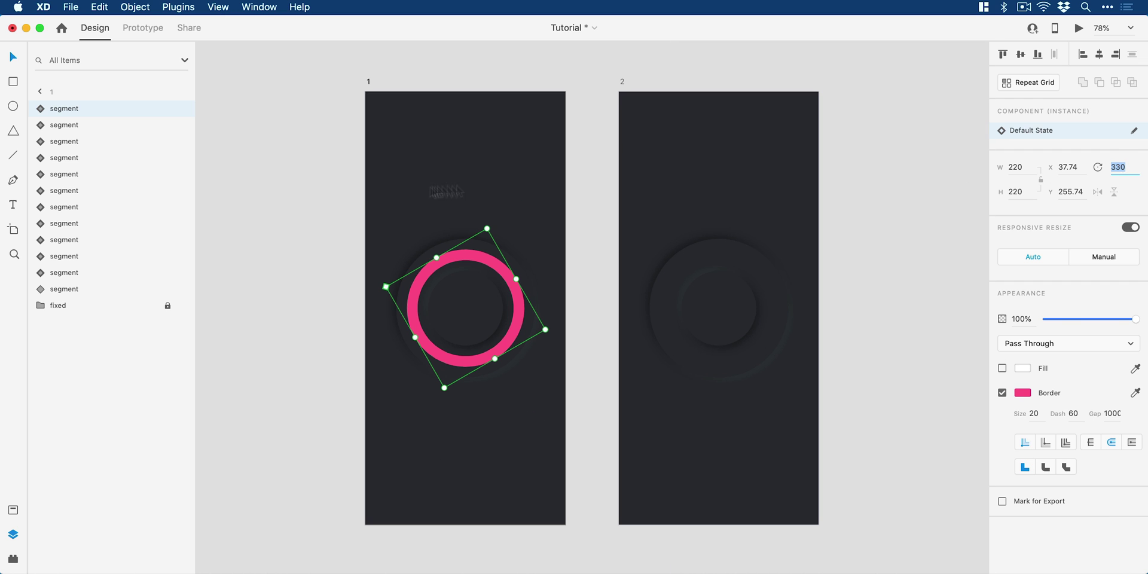
{"action": "left_click", "coordinate": [79, 289], "text": "shift"}
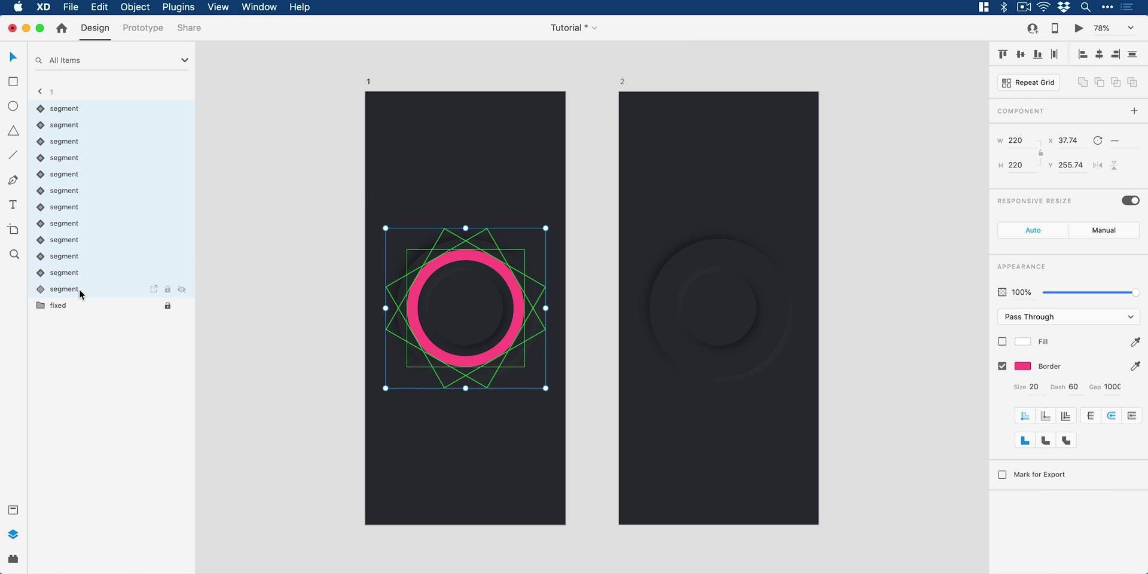
{"action": "left_click", "coordinate": [98, 7]}
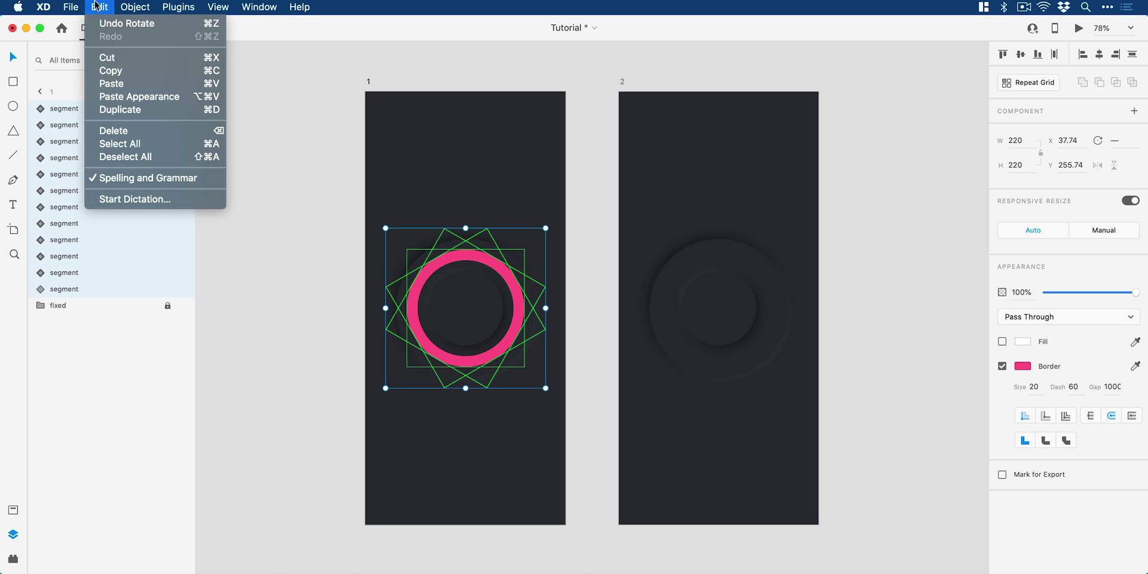
{"action": "left_click", "coordinate": [112, 72]}
{"action": "left_click", "coordinate": [706, 292]}
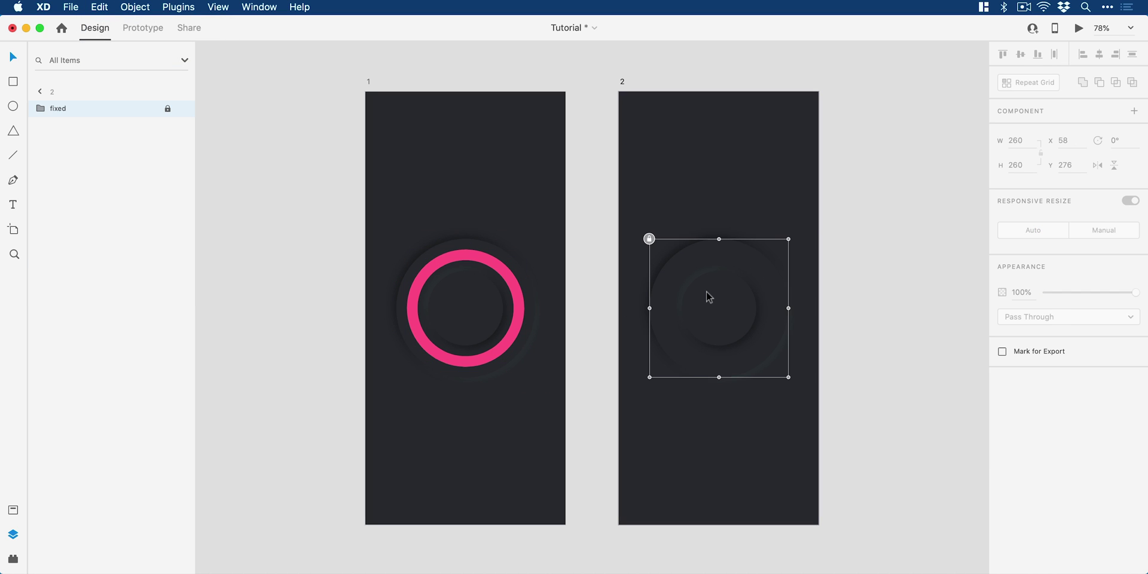
{"action": "left_click", "coordinate": [99, 6]}
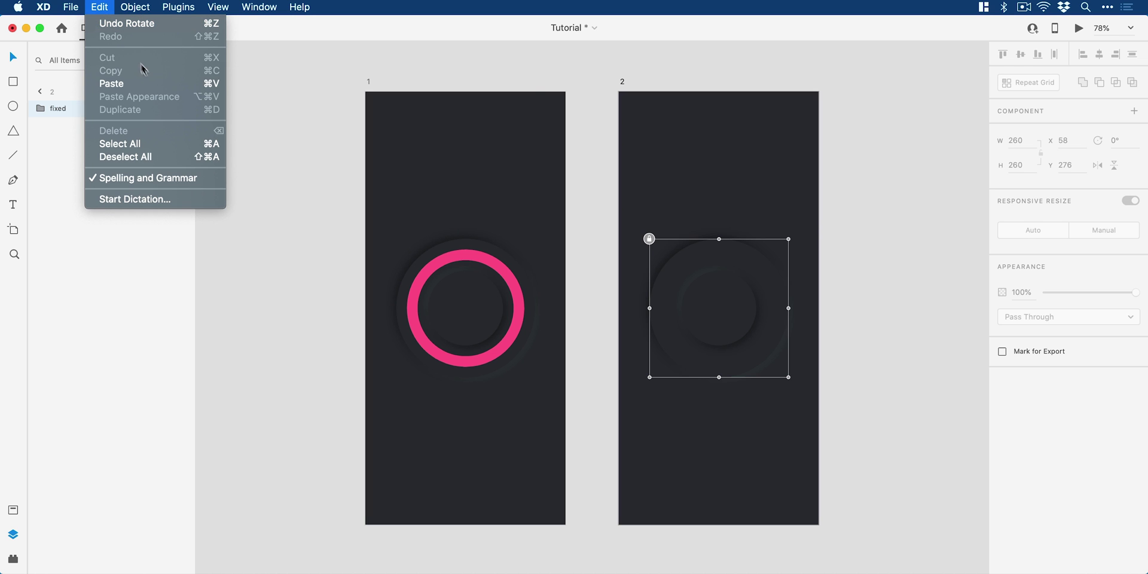
{"action": "left_click", "coordinate": [157, 87]}
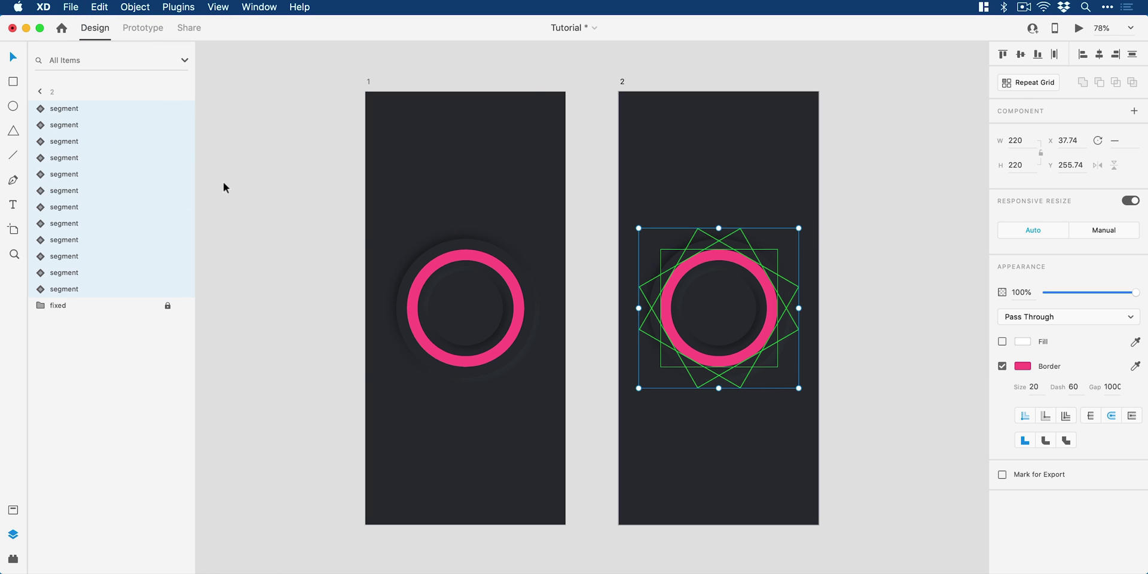
Reset all twelve segments on artboard 1 to 0° rotation
{"action": "left_click", "coordinate": [431, 265]}
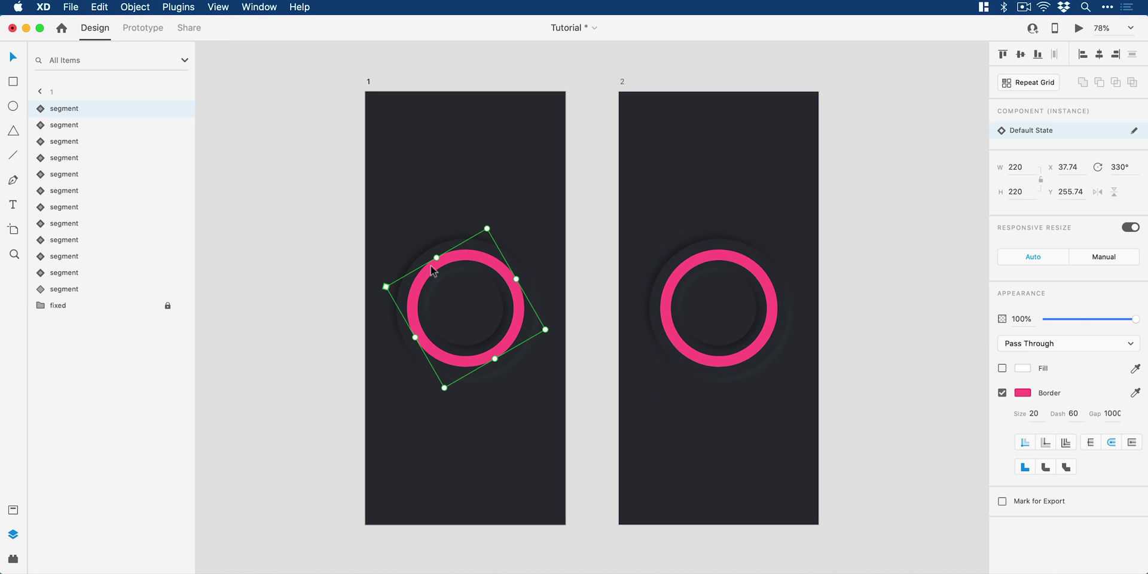
{"action": "left_click", "coordinate": [70, 291], "text": "shift"}
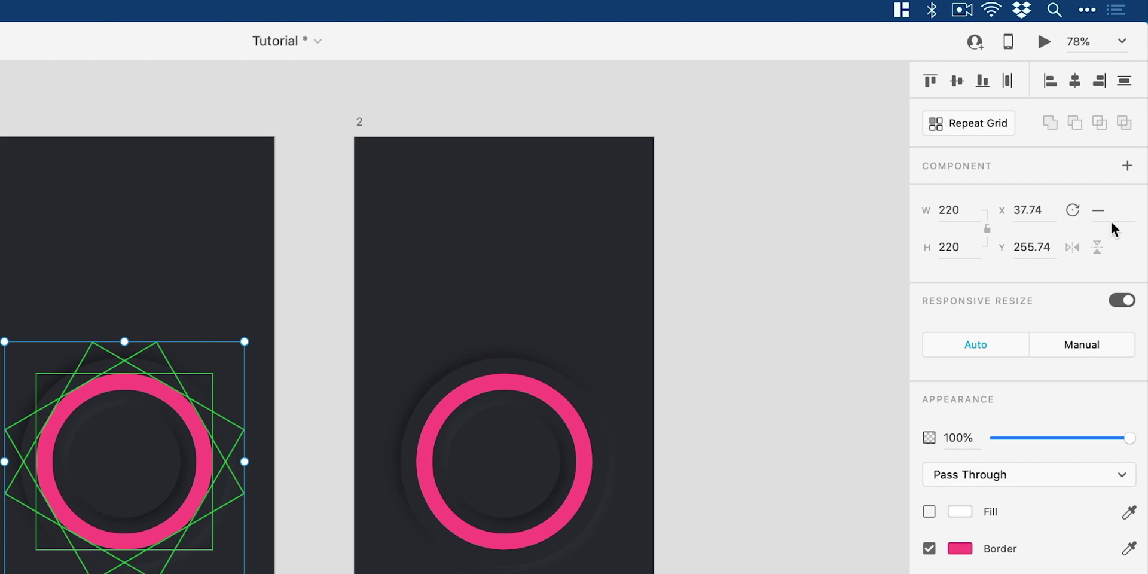
{"action": "left_click", "coordinate": [1127, 142]}
{"action": "type", "text": "0"}
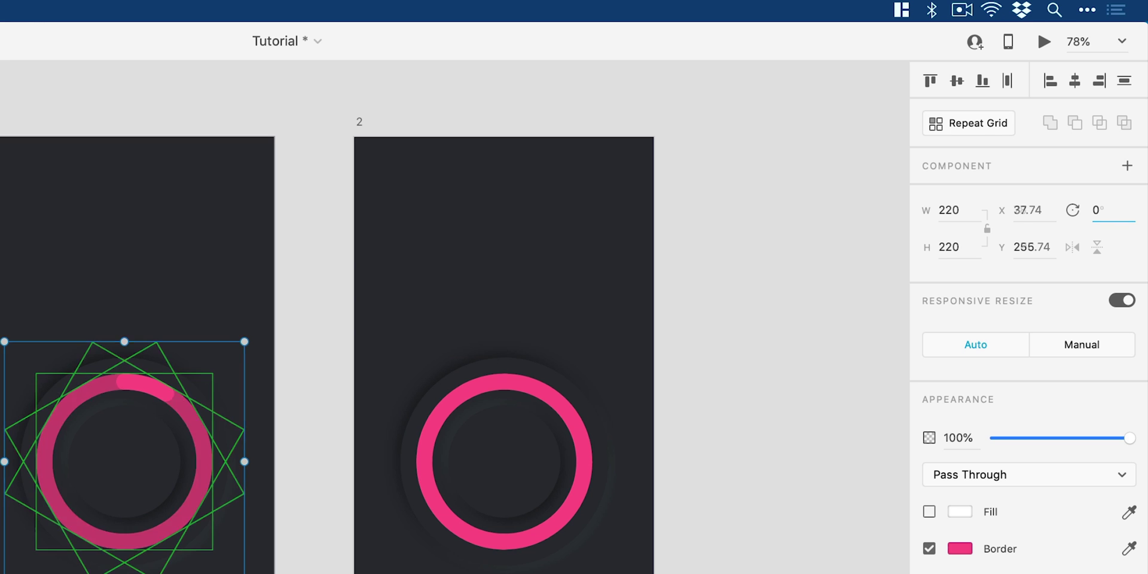
{"action": "key", "text": "Return"}
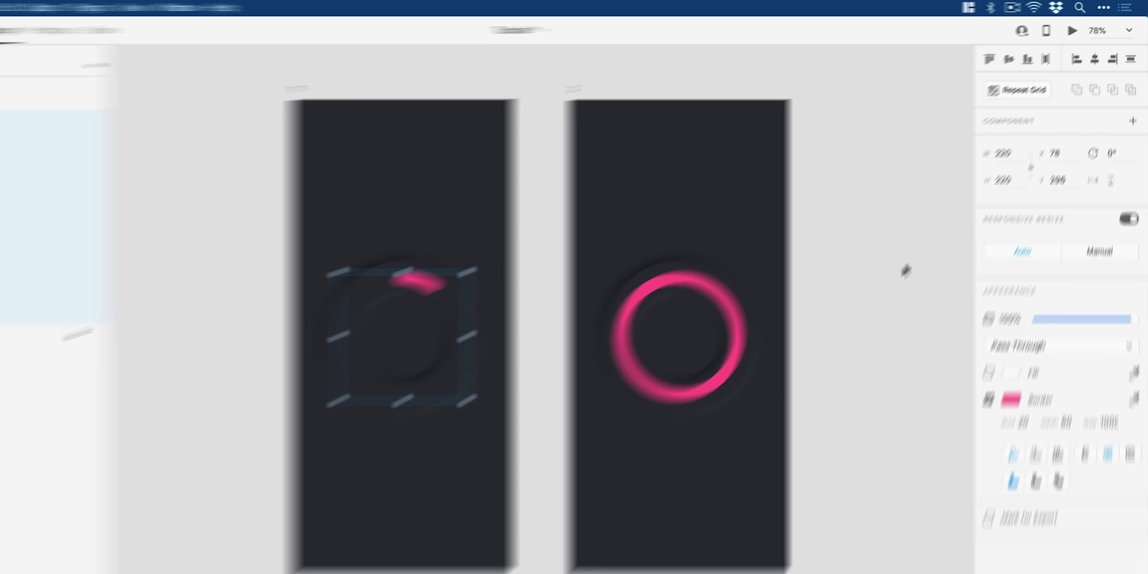
Link artboard 1 to artboard 2 on tap (Auto-Animate, Ease In-Out, 1 s), and 2 back to 1
{"action": "left_click", "coordinate": [906, 270]}
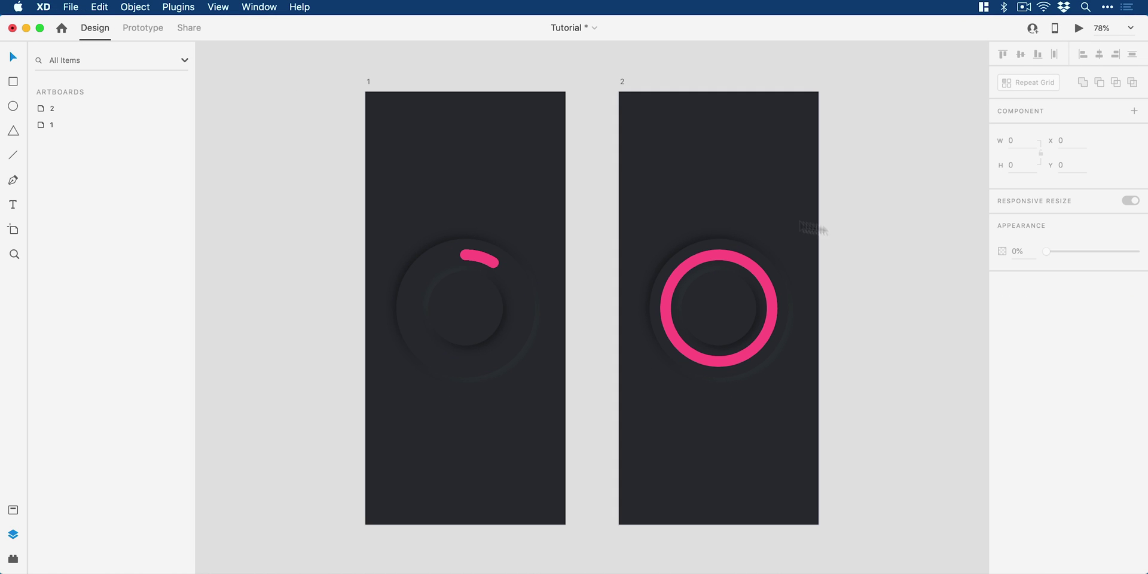
{"action": "left_click", "coordinate": [153, 26]}
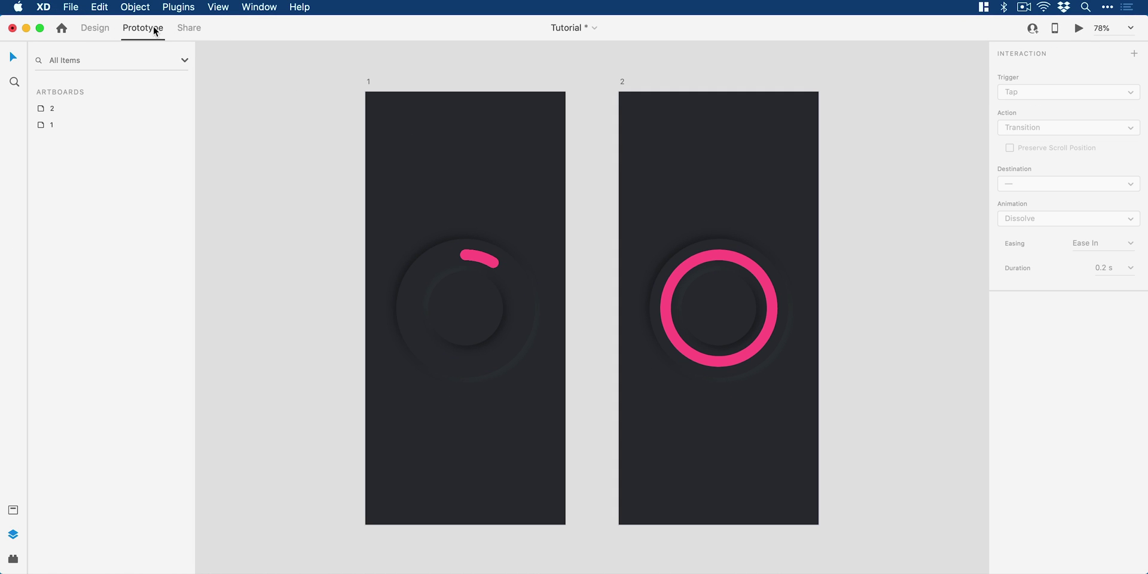
{"action": "left_click", "coordinate": [368, 87]}
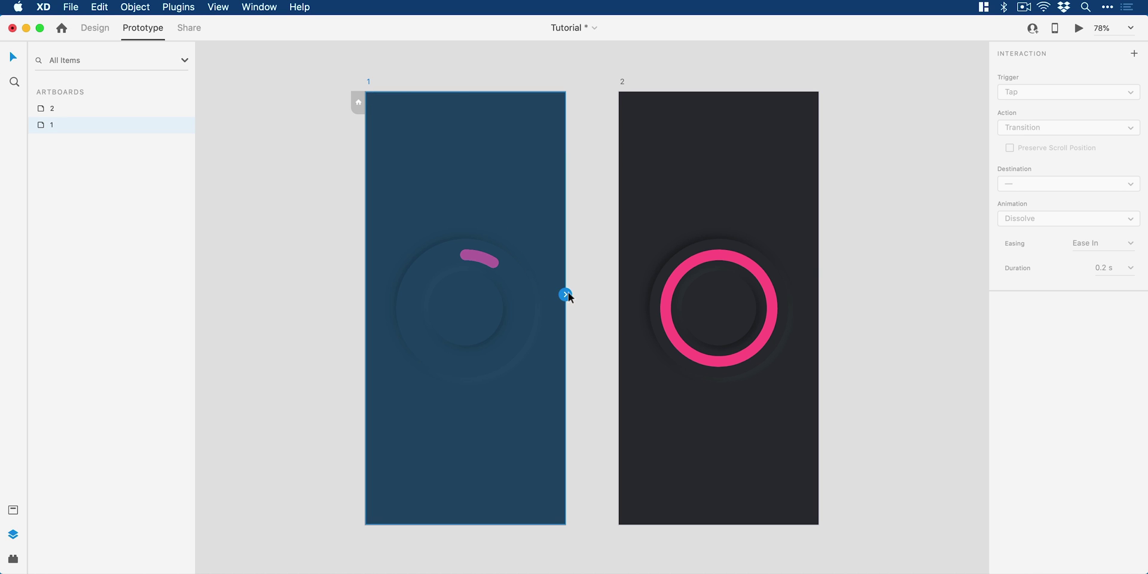
{"action": "left_click_drag", "start_coordinate": [565, 294], "coordinate": [709, 180]}
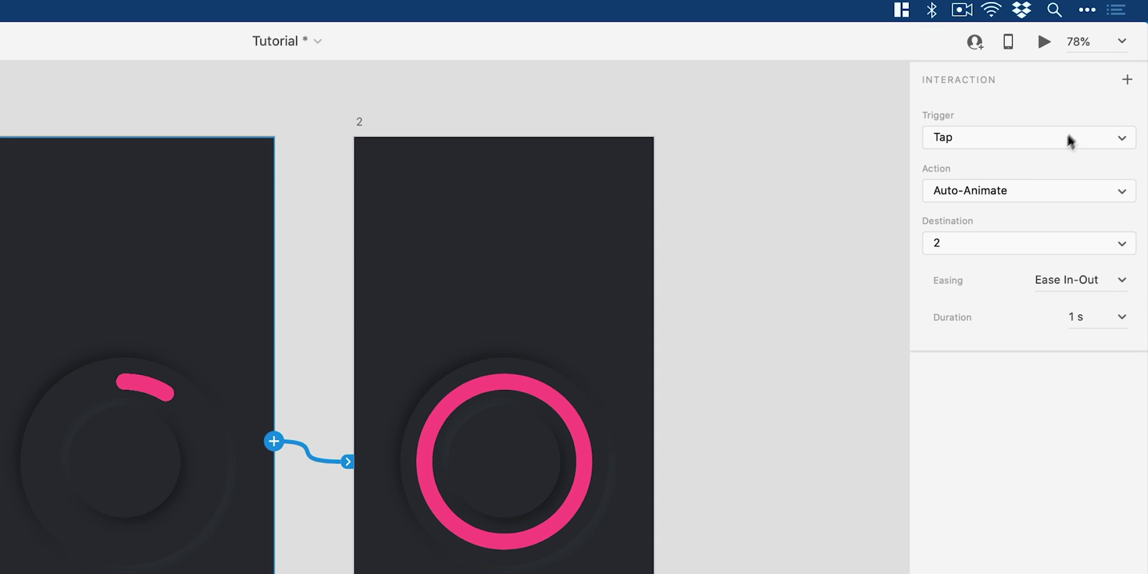
{"action": "left_click", "coordinate": [1037, 191]}
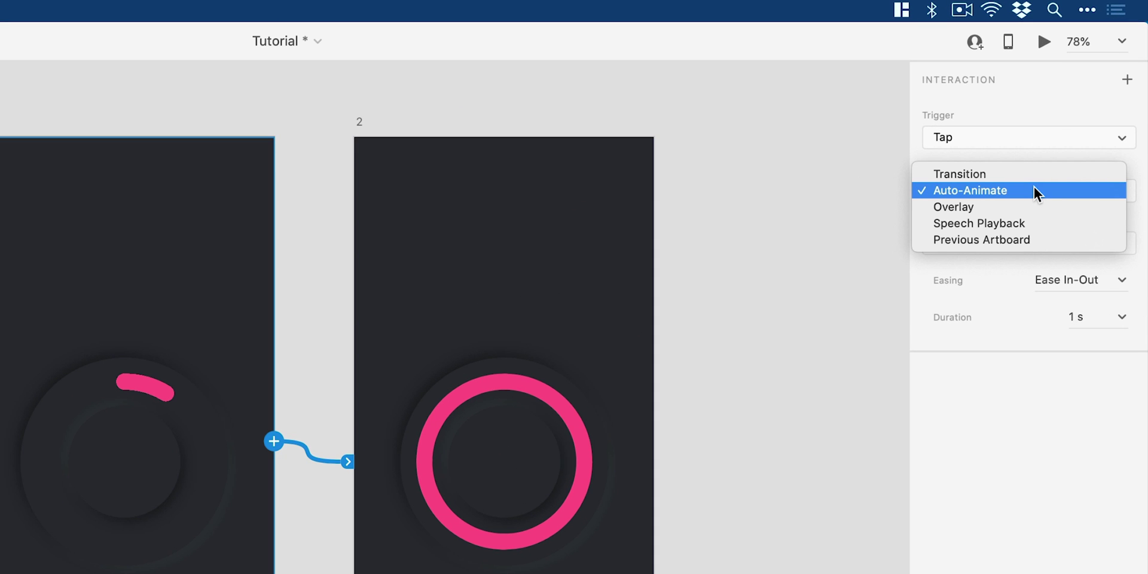
{"action": "left_click", "coordinate": [1035, 190]}
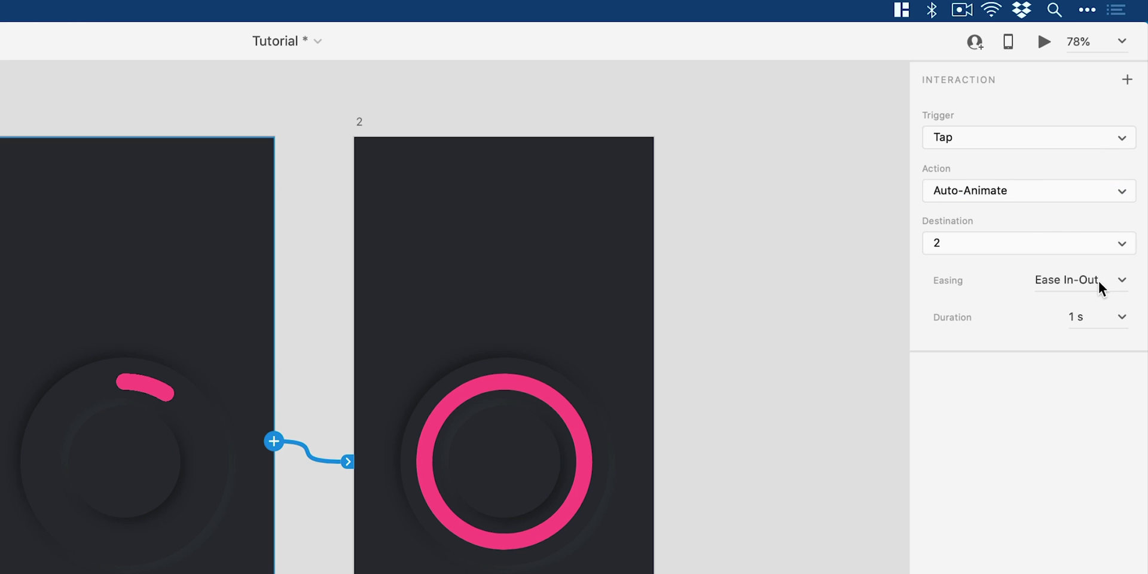
{"action": "left_click", "coordinate": [1121, 285]}
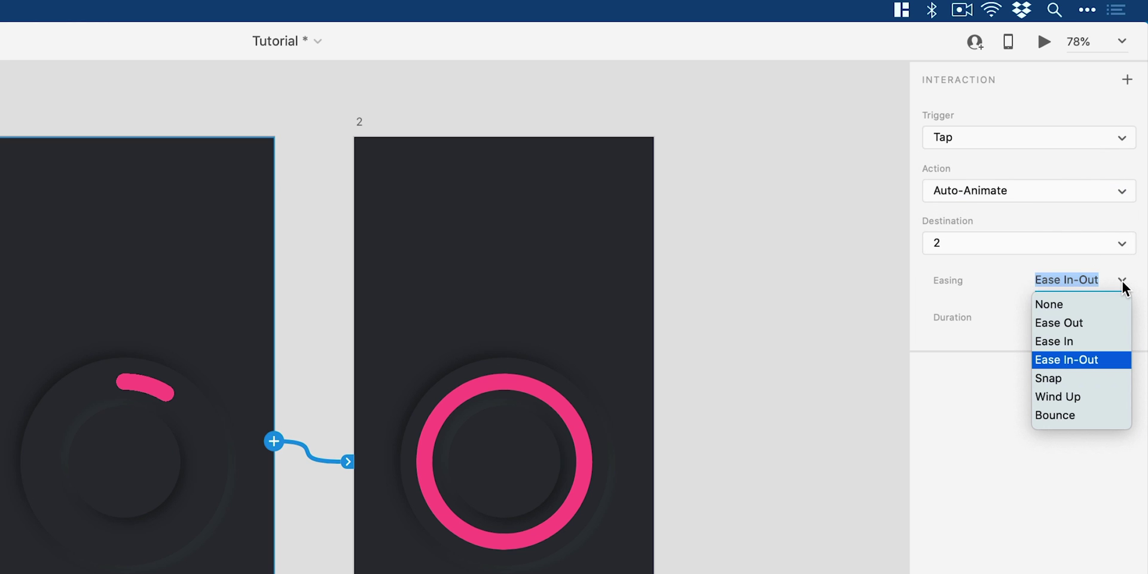
{"action": "left_click", "coordinate": [1123, 287]}
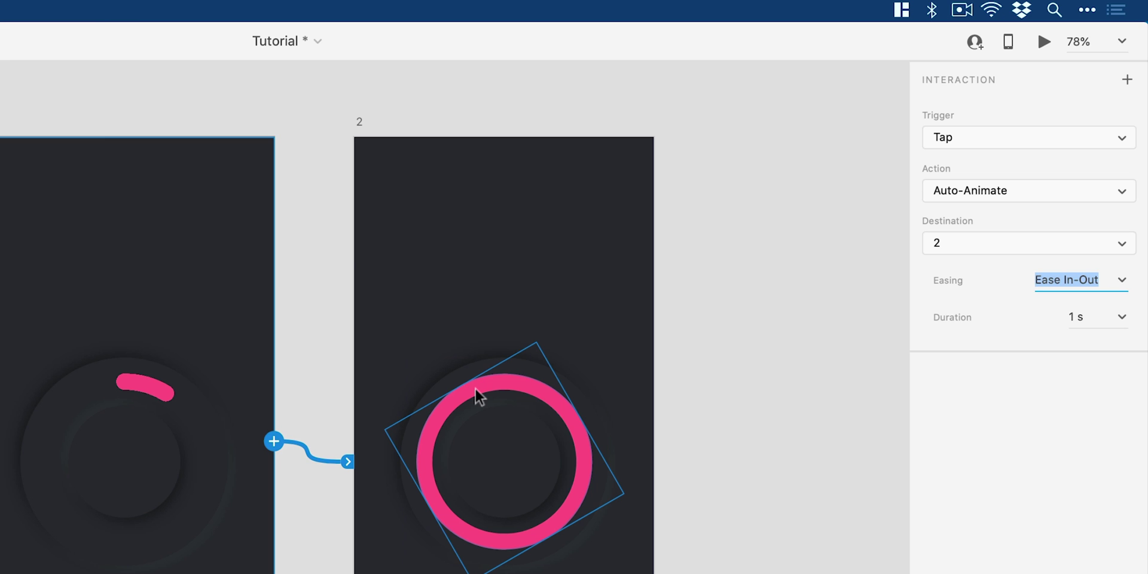
{"action": "left_click", "coordinate": [360, 123]}
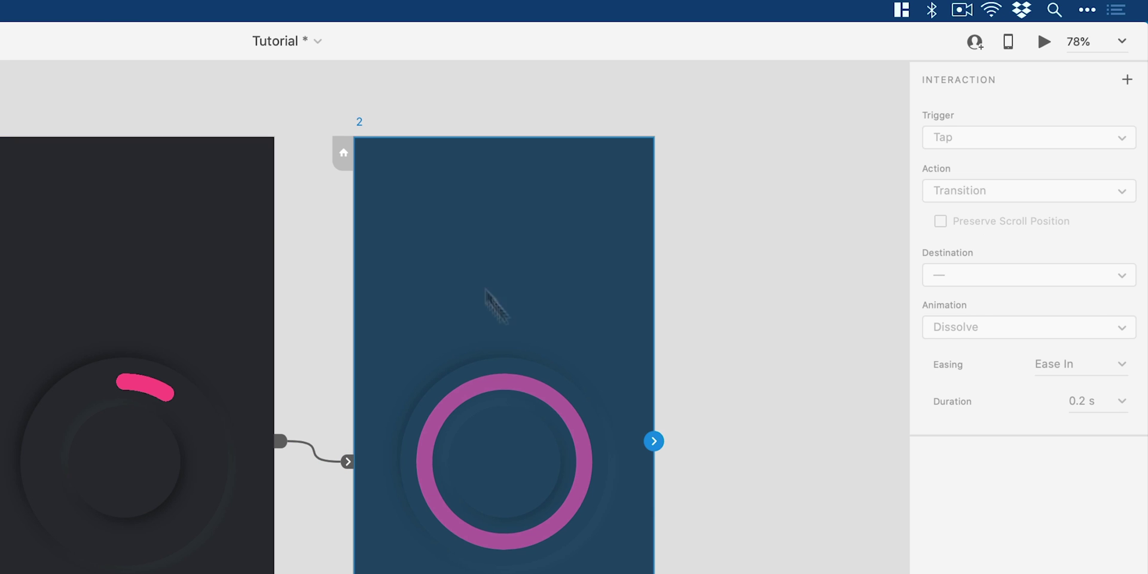
{"action": "left_click_drag", "start_coordinate": [654, 441], "coordinate": [219, 227]}
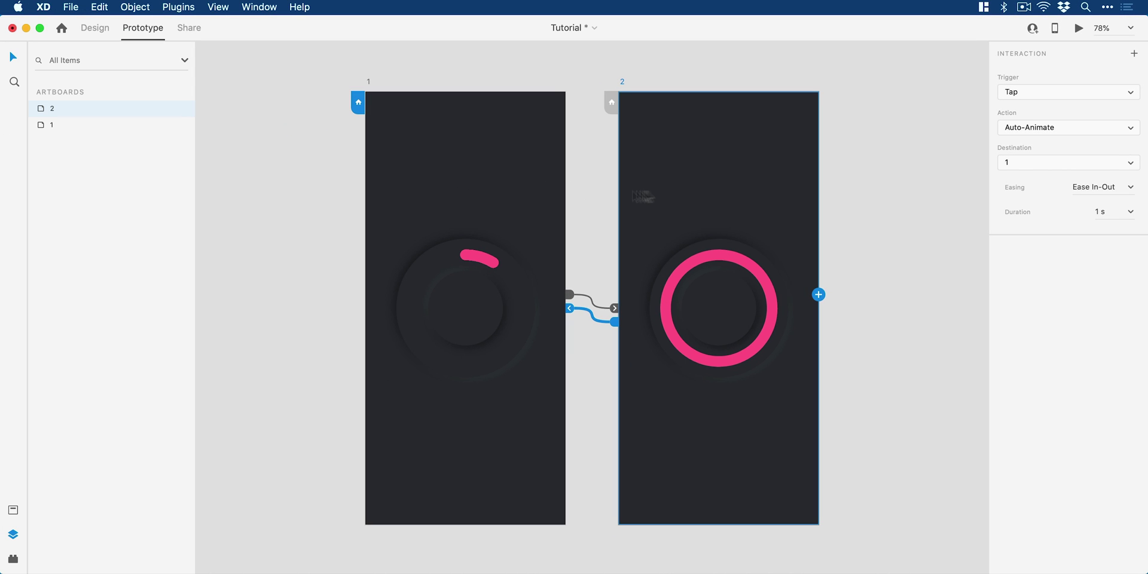
Return to Design and preview the prototype once
{"action": "left_click", "coordinate": [96, 29]}
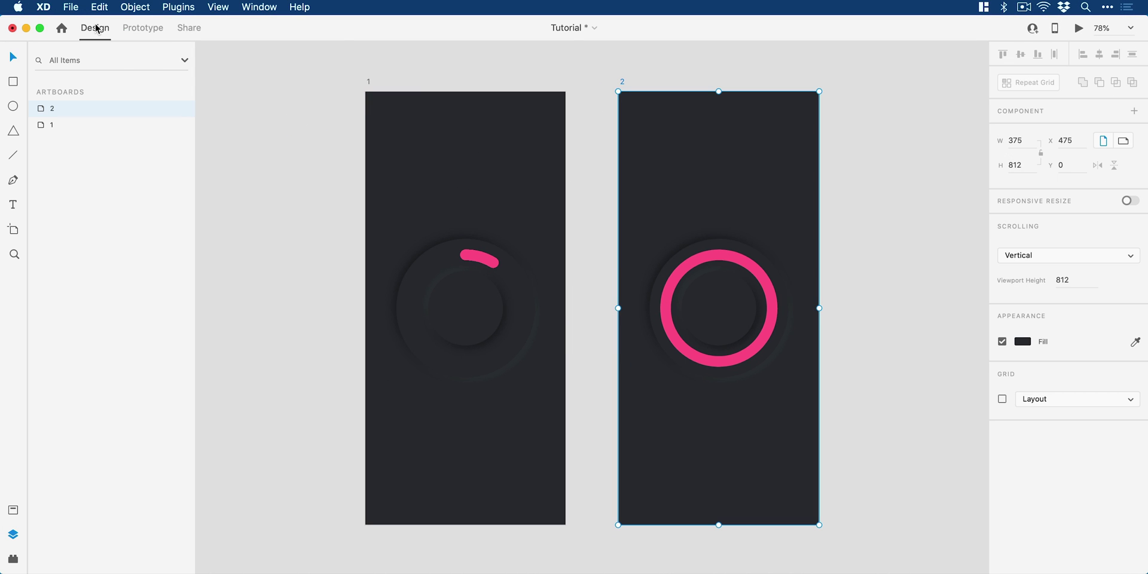
{"action": "left_click", "coordinate": [1079, 29]}
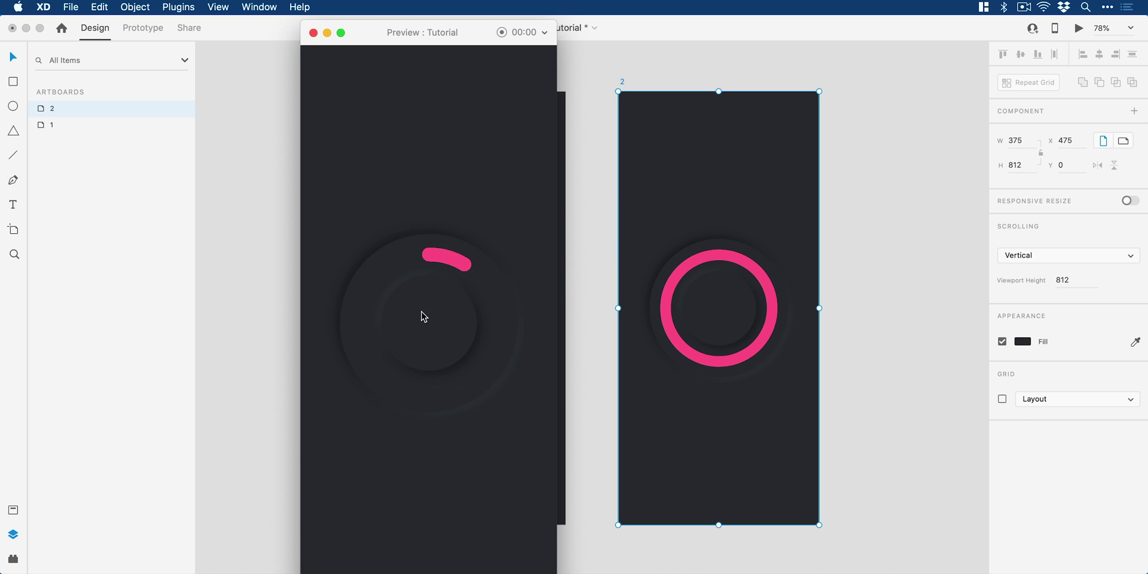
{"action": "left_click", "coordinate": [313, 32]}
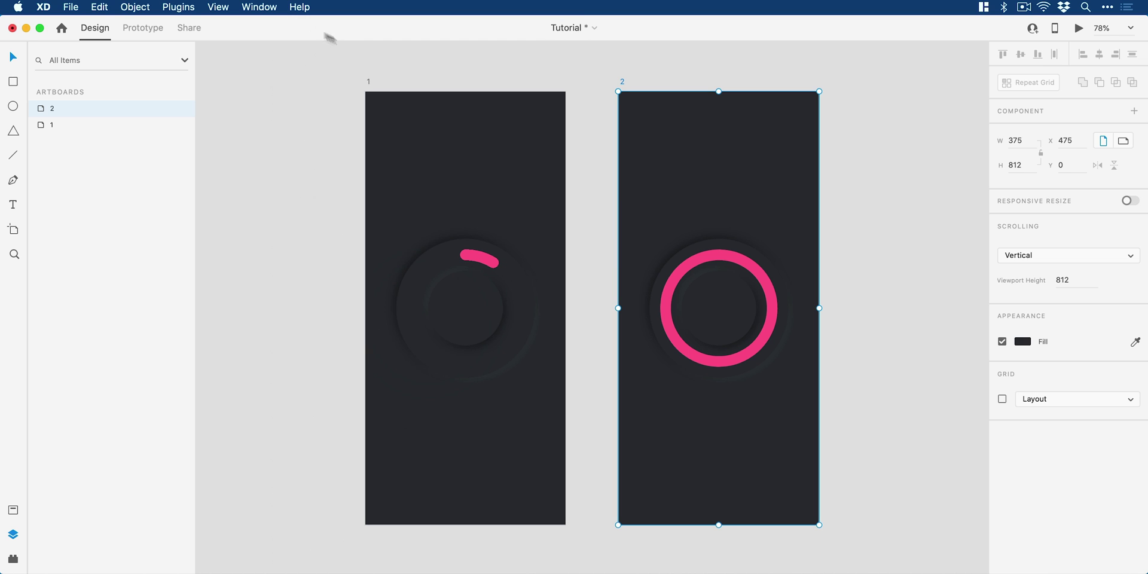
Delete two segments from artboard 2's ring, then replay the preview and close it
{"action": "double_click", "coordinate": [710, 262]}
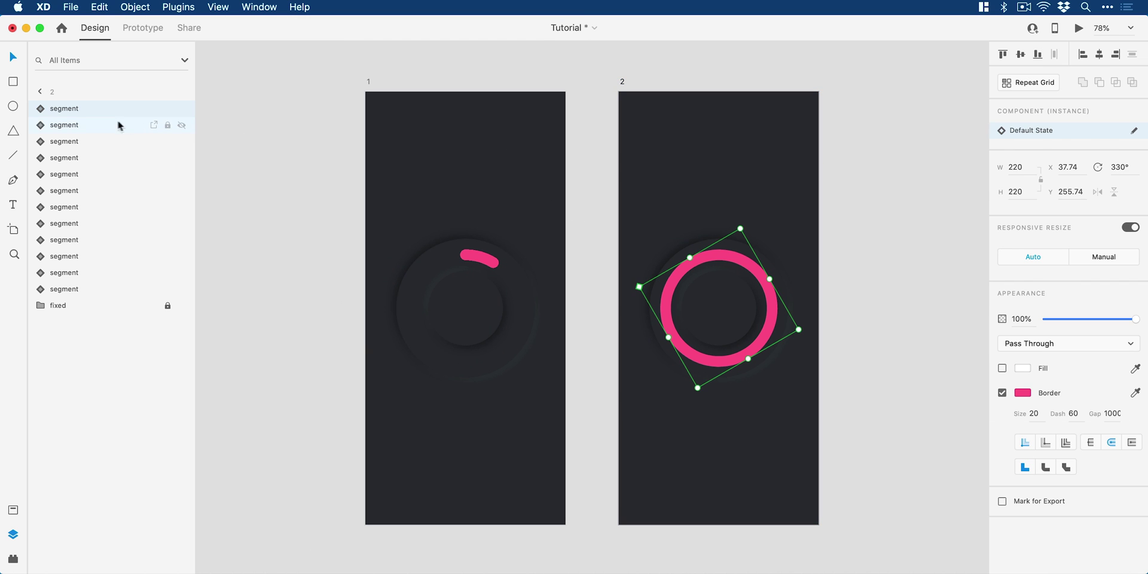
{"action": "key", "text": "Delete"}
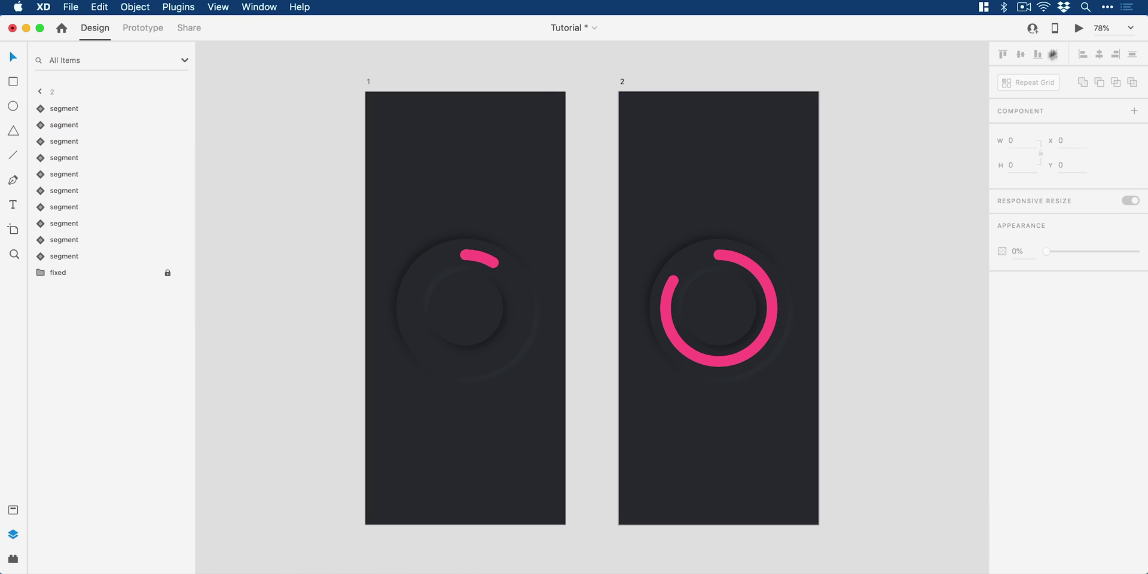
{"action": "left_click", "coordinate": [1080, 30]}
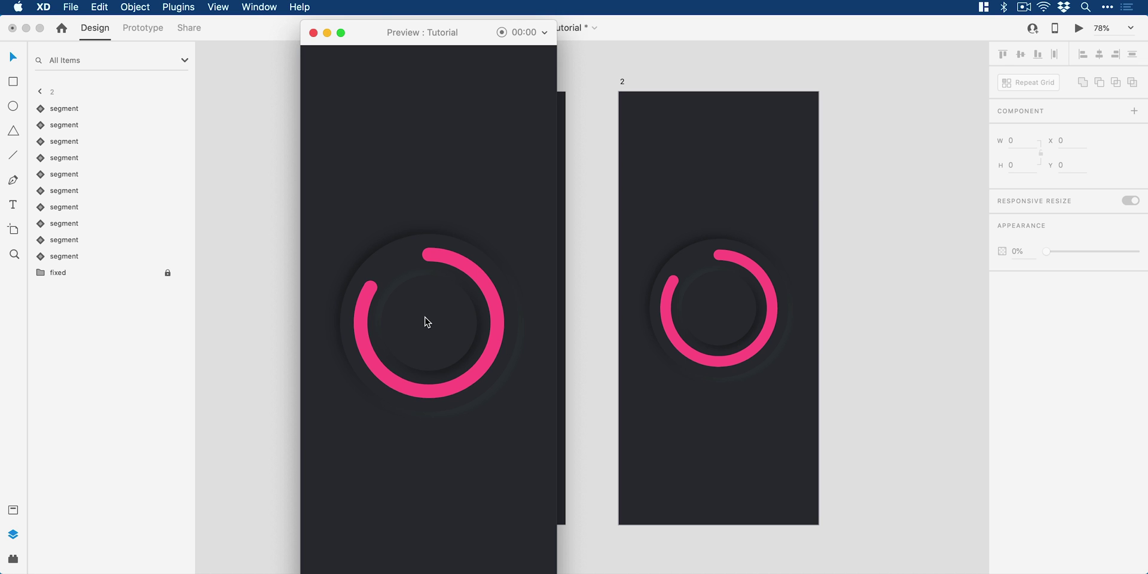
{"action": "left_click", "coordinate": [427, 322]}
{"action": "left_click", "coordinate": [313, 33]}
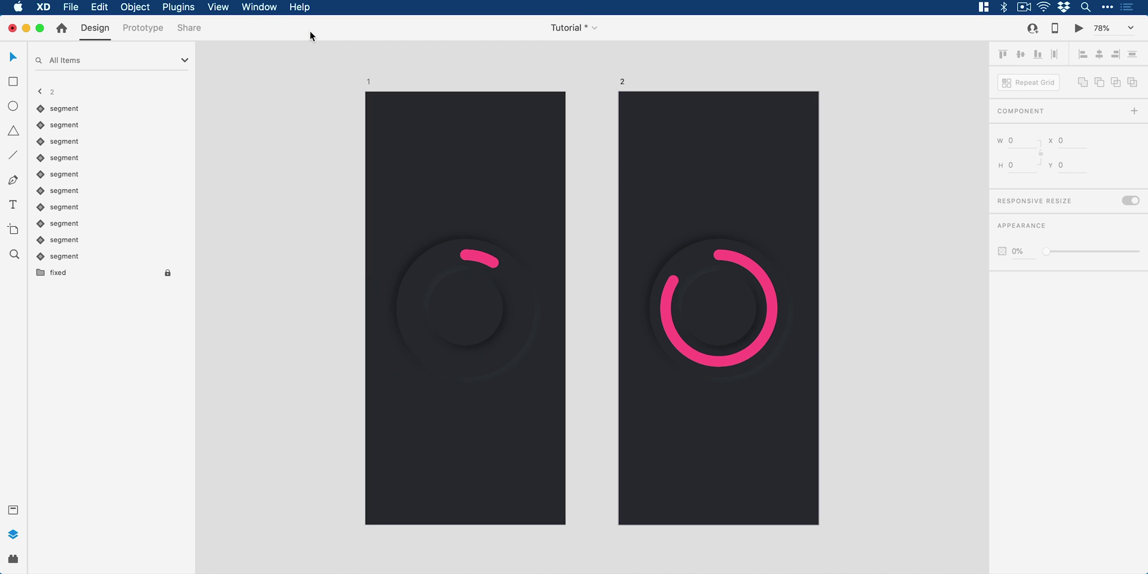
Edit the segment master component and change its border colour to purple #8955FF
{"action": "left_click", "coordinate": [476, 259]}
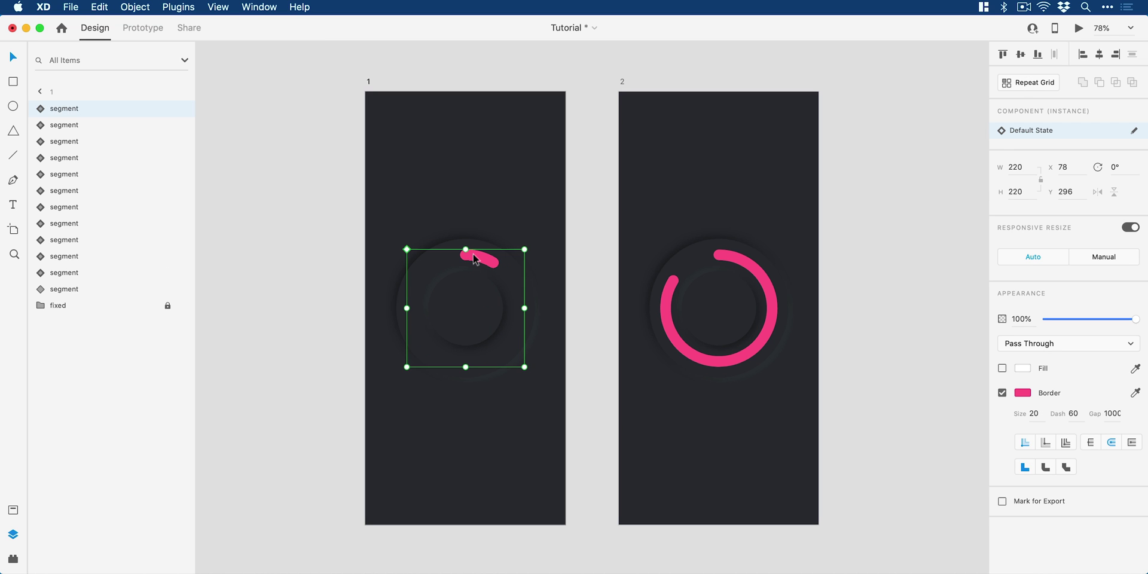
{"action": "right_click", "coordinate": [475, 259]}
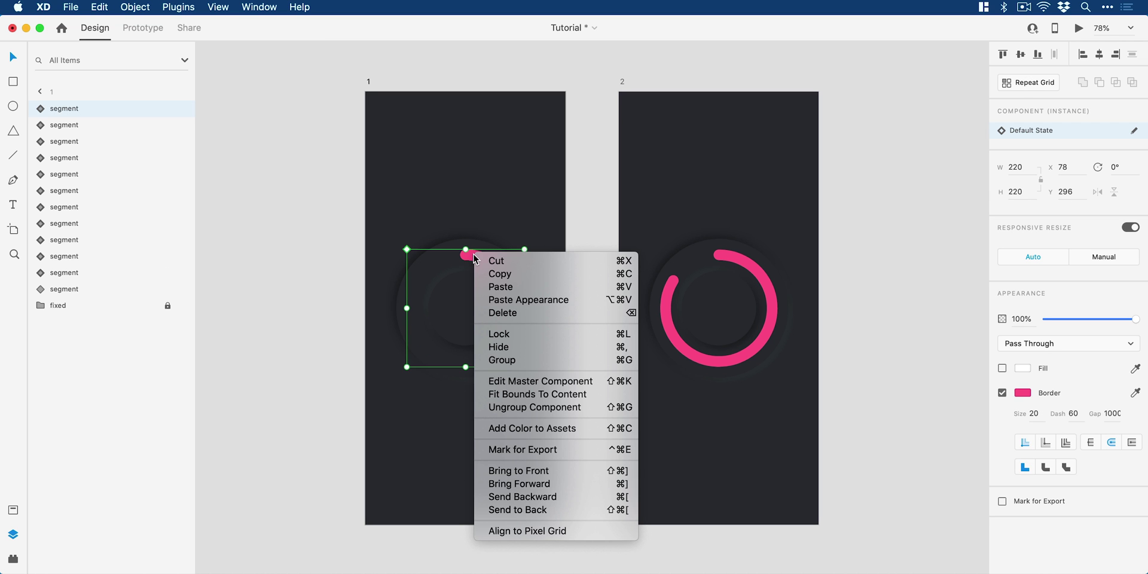
{"action": "left_click", "coordinate": [557, 385]}
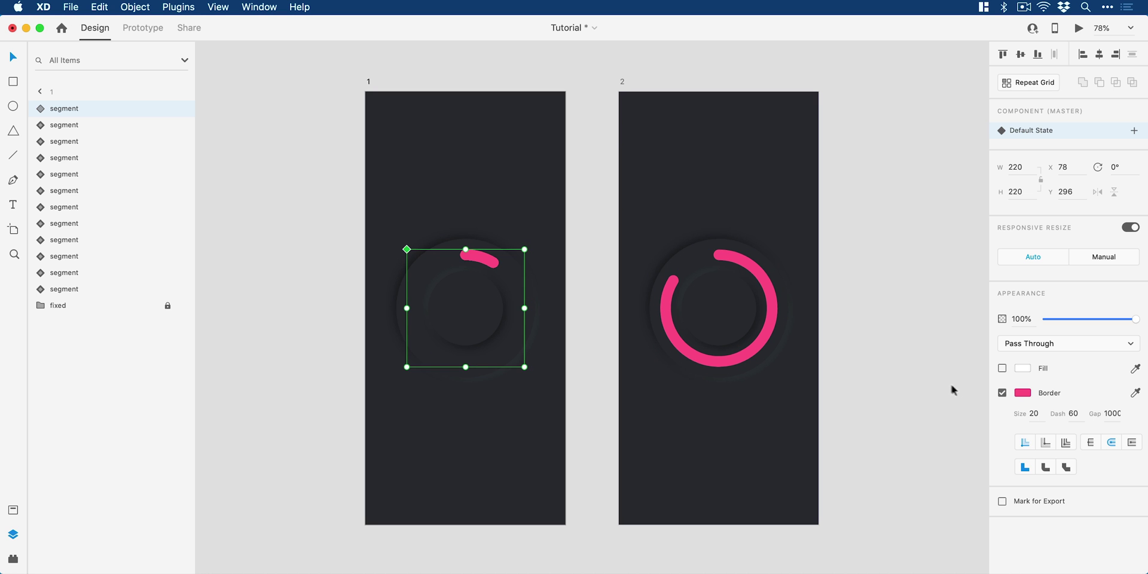
{"action": "left_click", "coordinate": [1023, 393]}
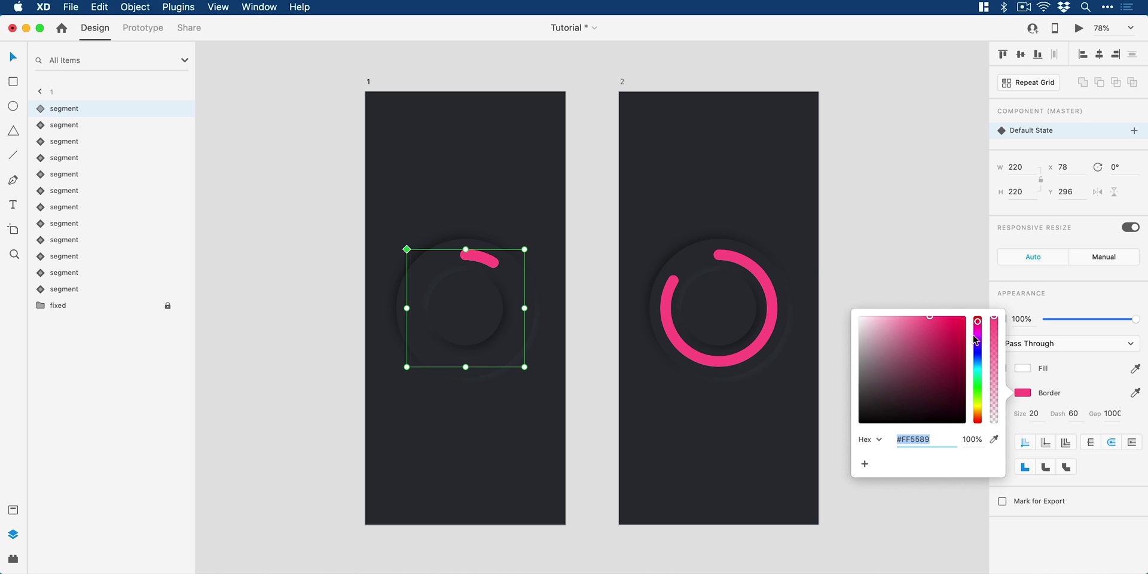
{"action": "mouse_move", "coordinate": [975, 339]}
{"action": "left_mouse_down"}
{"action": "mouse_move", "coordinate": [976, 387]}
{"action": "mouse_move", "coordinate": [975, 336]}
{"action": "mouse_move", "coordinate": [974, 350]}
{"action": "left_mouse_up"}
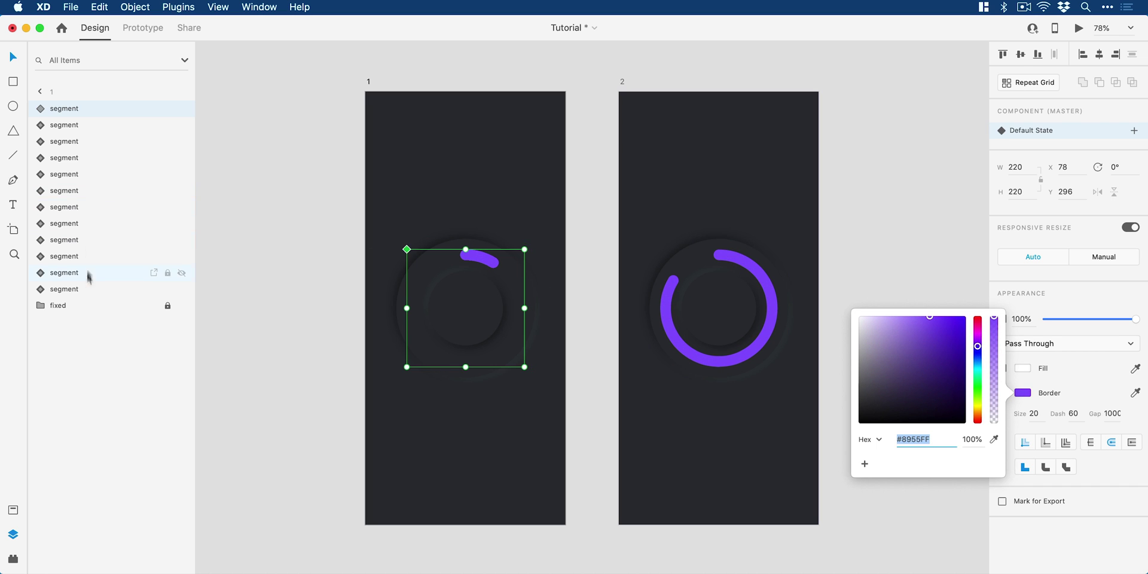
Deselect everything, then preview the prototype and tap to play the purple arc animation
{"action": "left_click", "coordinate": [279, 196]}
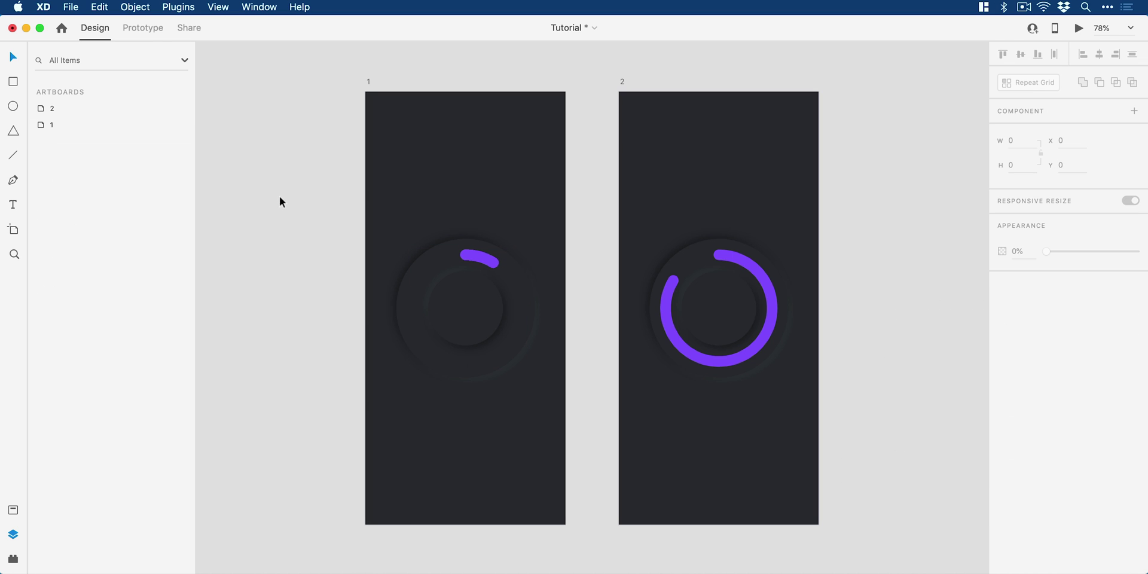
{"action": "left_click", "coordinate": [1079, 28]}
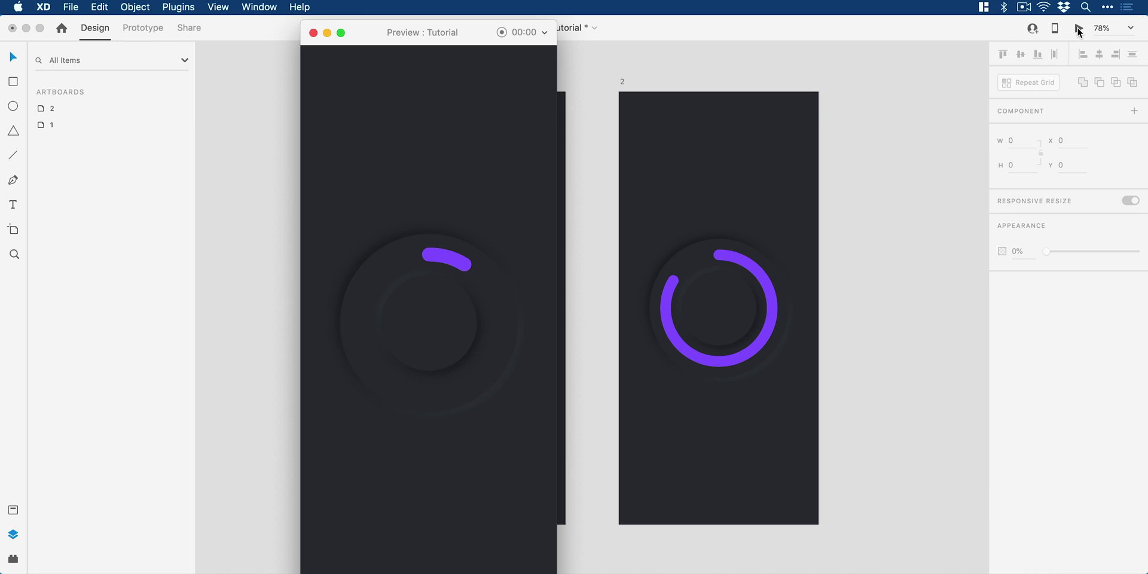
{"action": "left_click", "coordinate": [411, 317]}
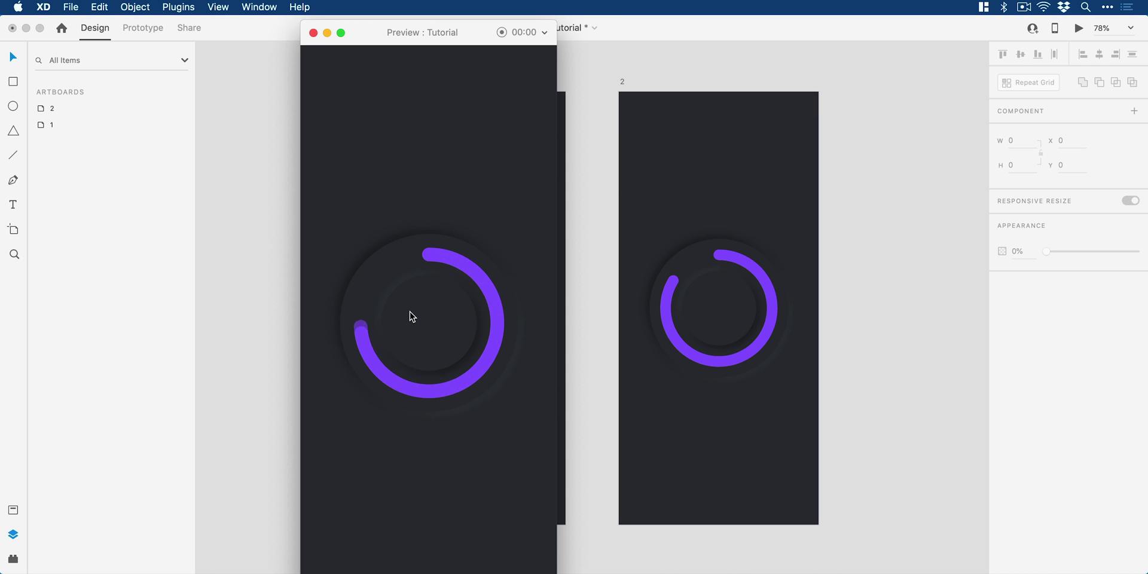